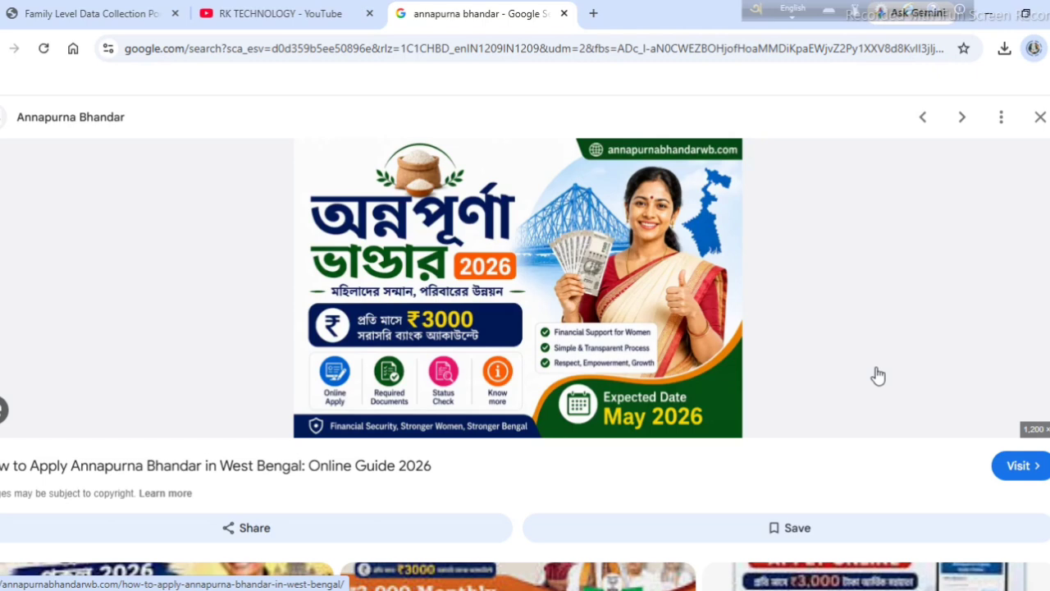
Open the Citizen / Family login on the Family Level Data Collection Portal and answer the security captcha with 30.
key("ctrl+shift+Tab")
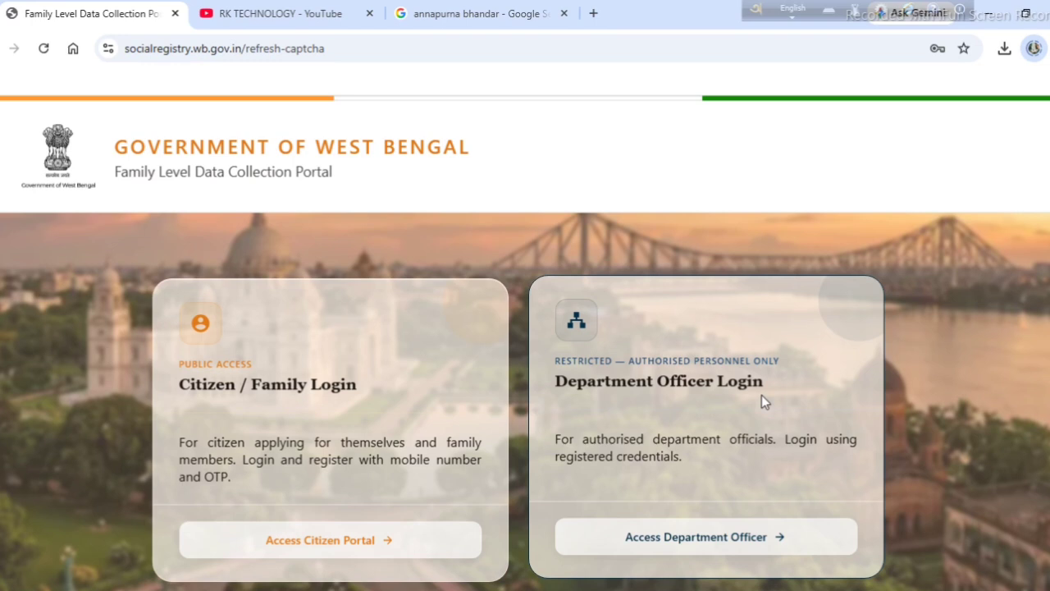
left_click(331, 542)
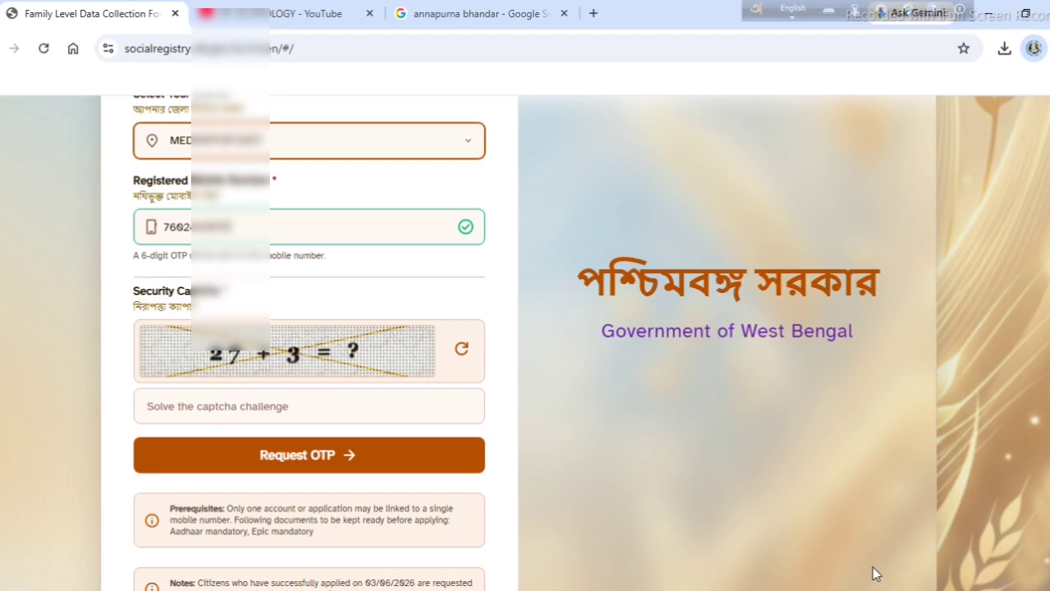
scroll(873, 573, "down", 2)
type("30")
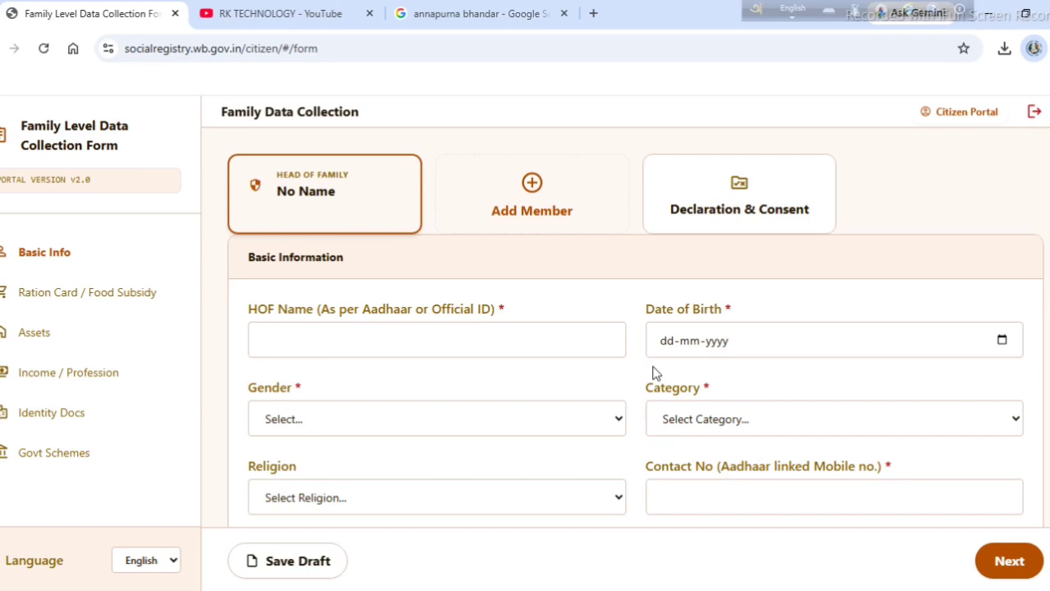
Fill in the head of family's name, birth date and contact number, choosing Male, UR (Unreserved Category) and Hinduism.
left_click(716, 433)
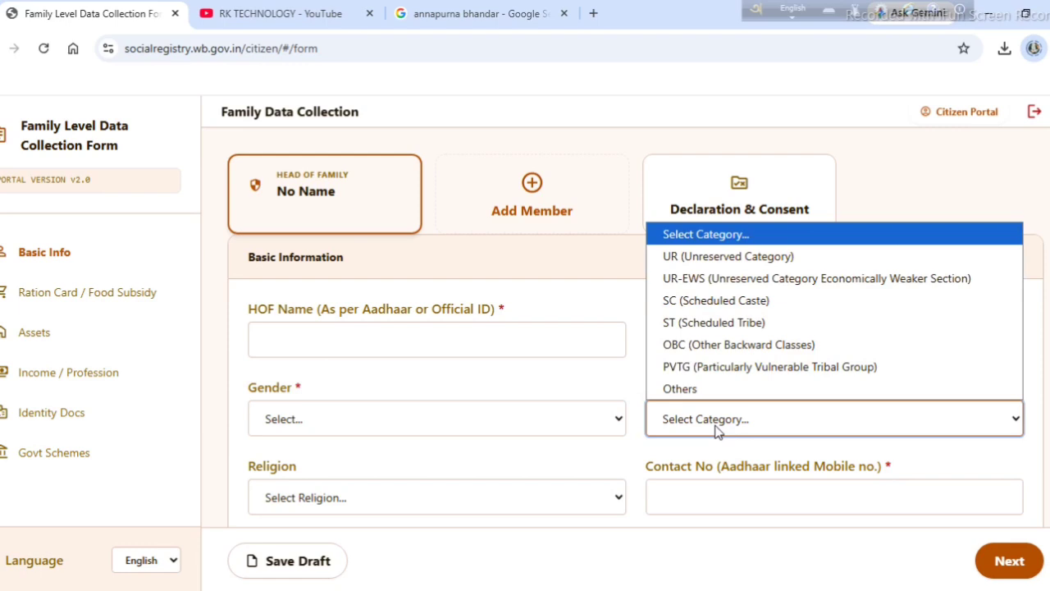
left_click(329, 510)
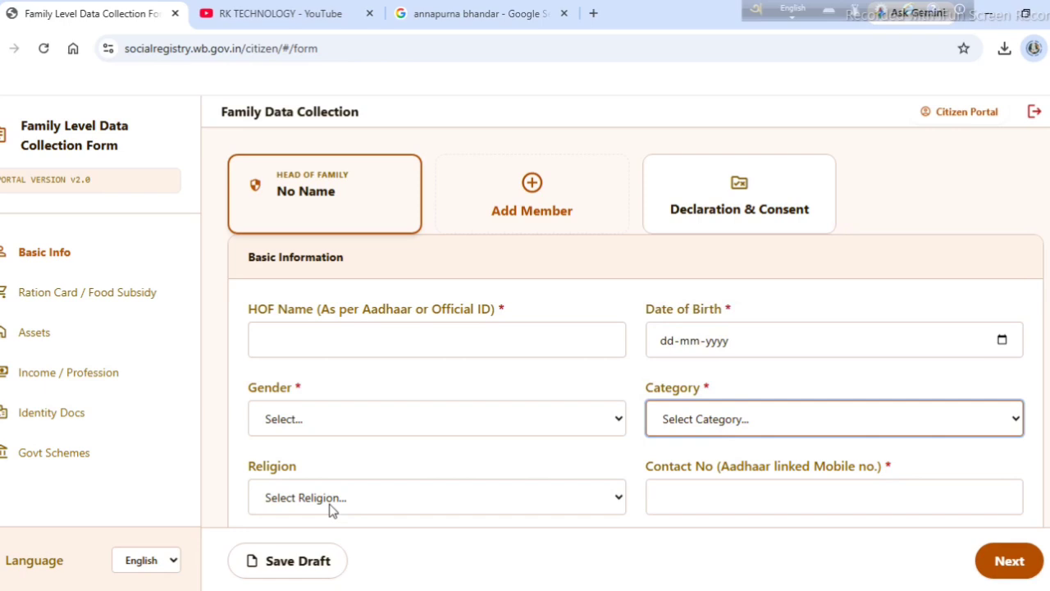
left_click(329, 504)
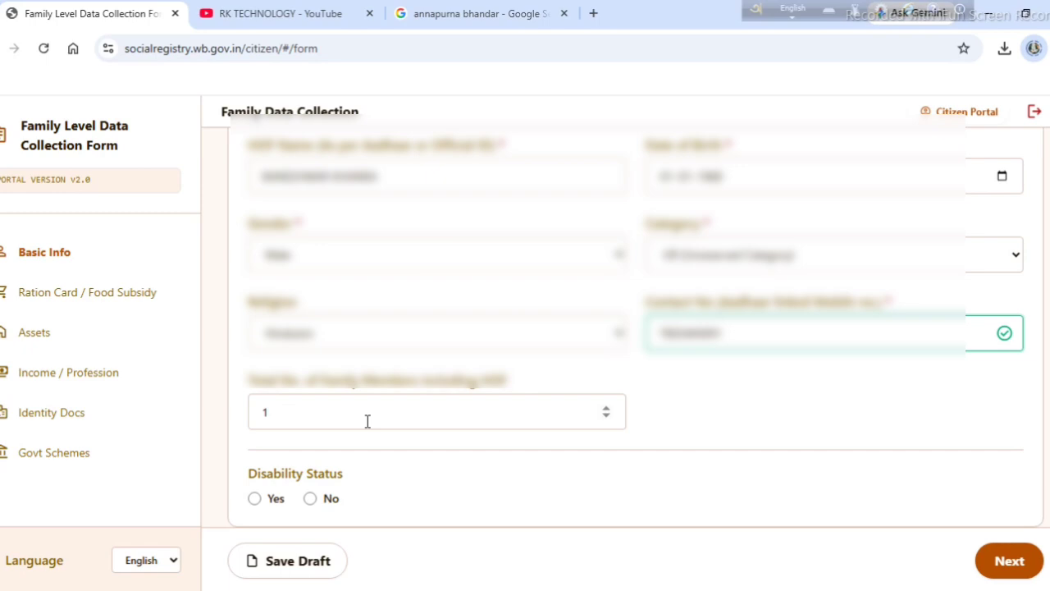
scroll(368, 421, "down", 1)
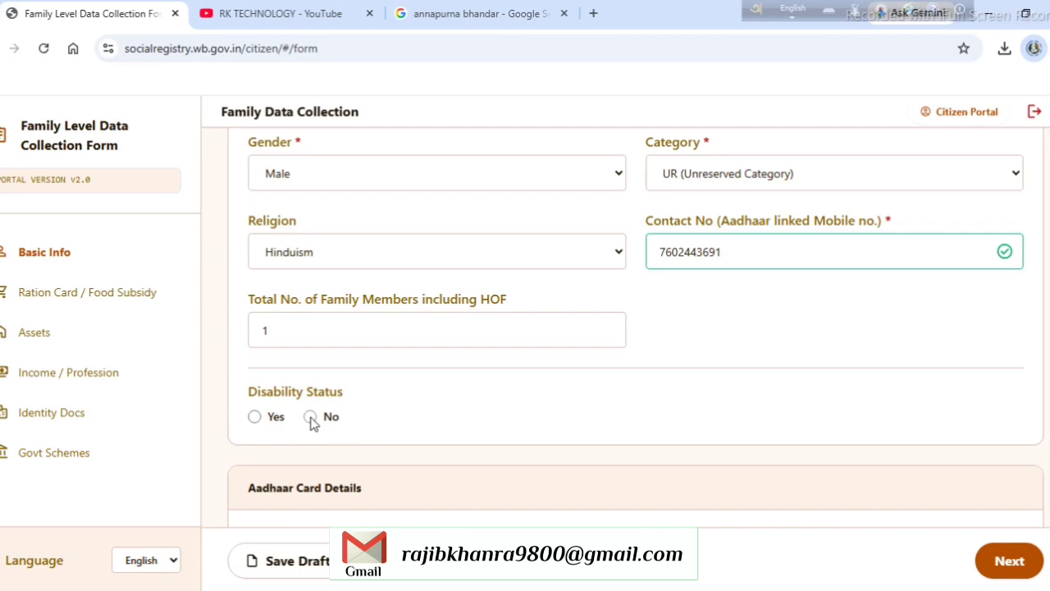
Complete the head of family's Aadhaar number and document, permanent address and voter card details, and add a second adult member.
scroll(840, 538, "down", 4)
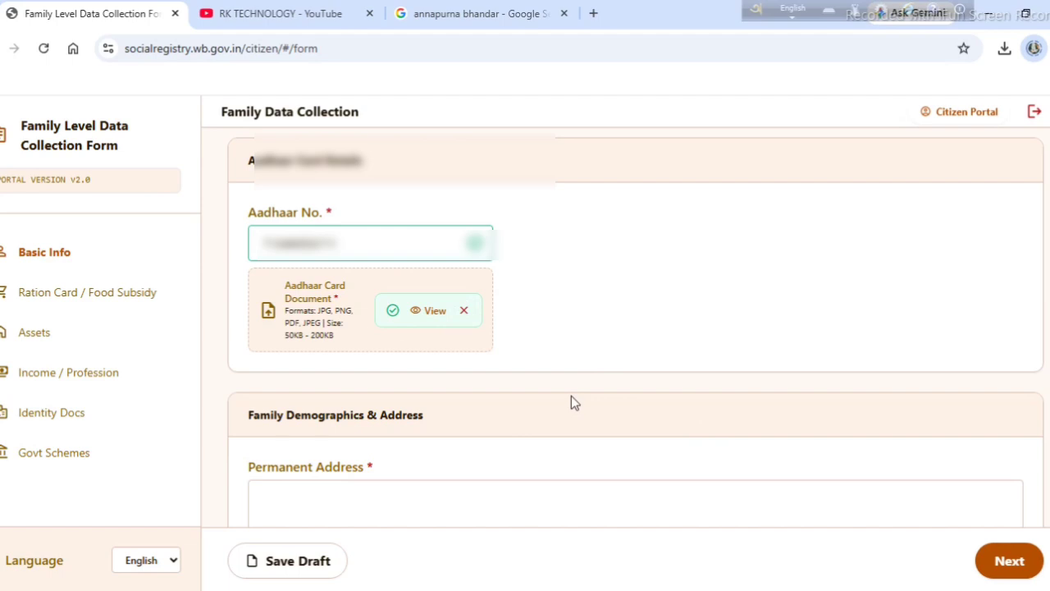
scroll(573, 402, "down", 3)
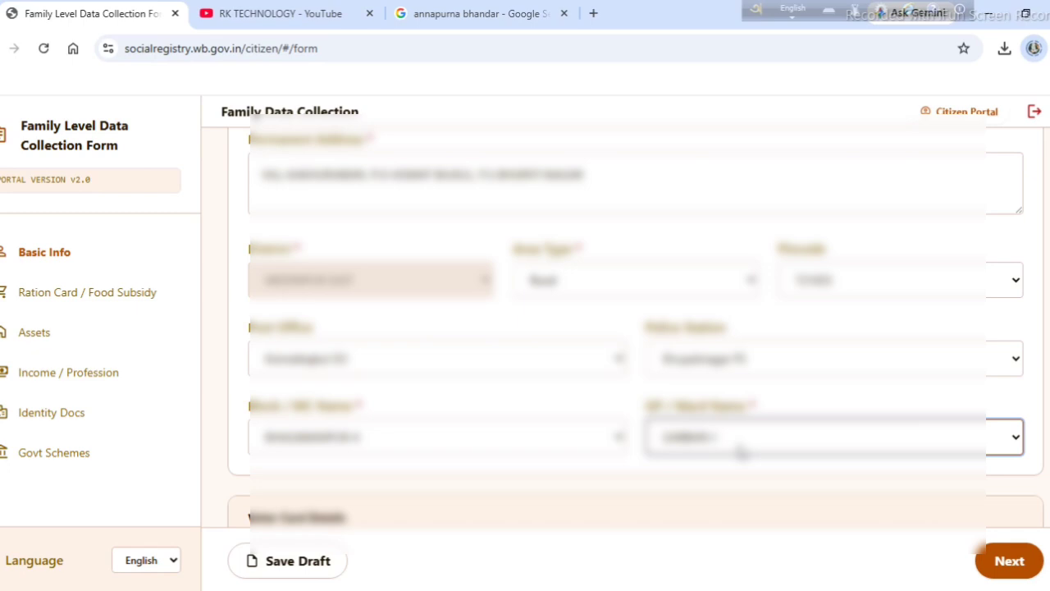
scroll(277, 451, "down", 2)
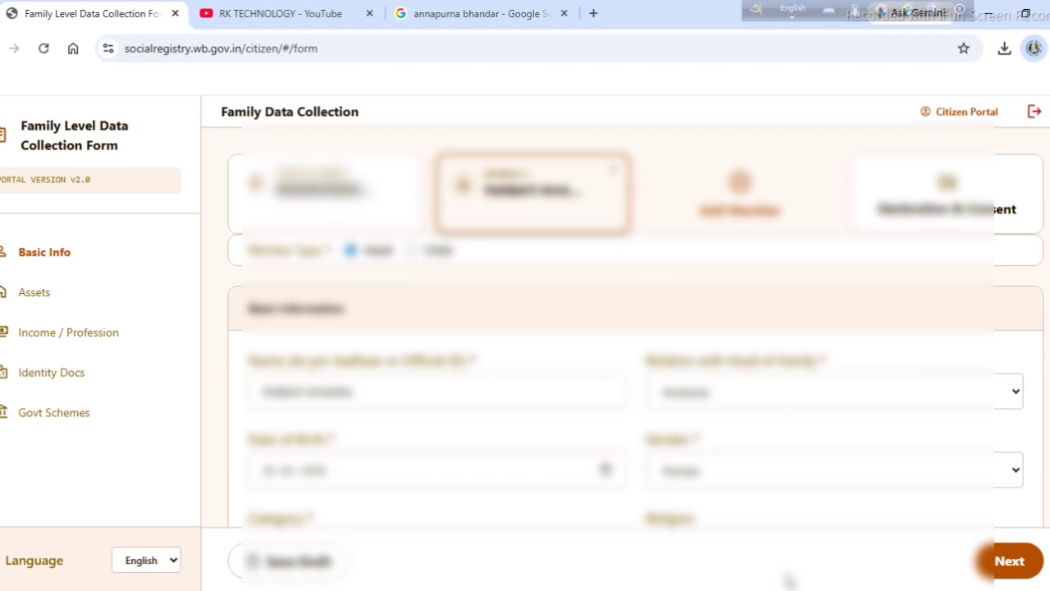
Review the second member's basic information, disability status, Aadhaar details and voter card details.
scroll(466, 373, "down", 1)
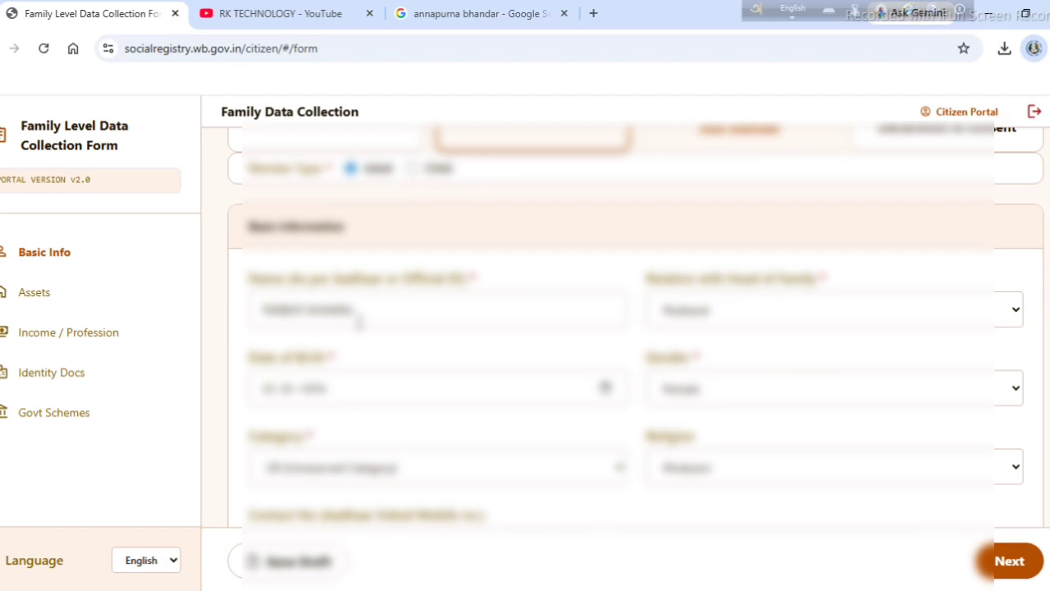
left_click(758, 295)
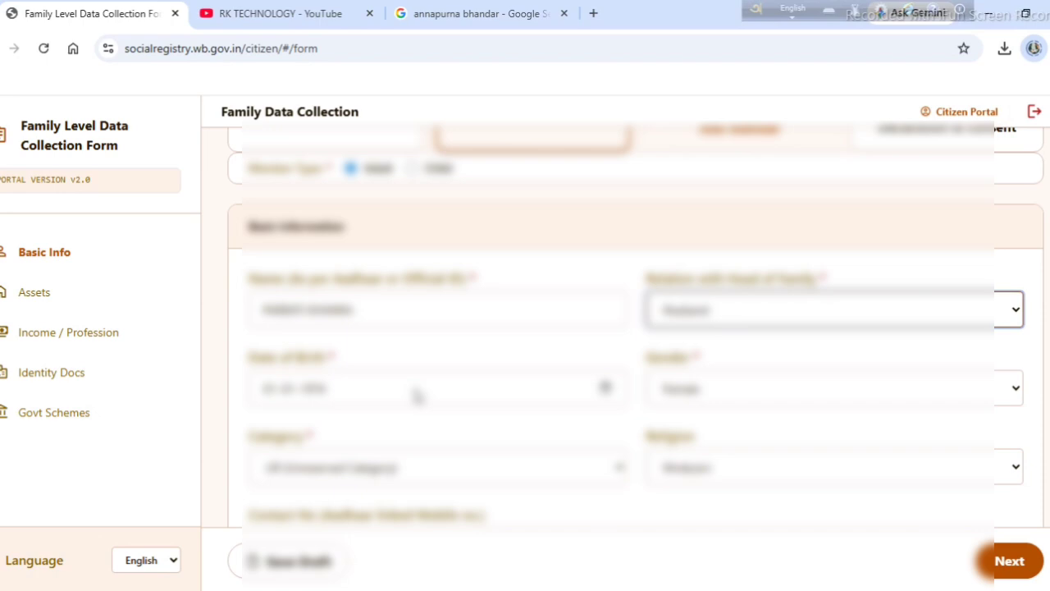
scroll(416, 395, "down", 2)
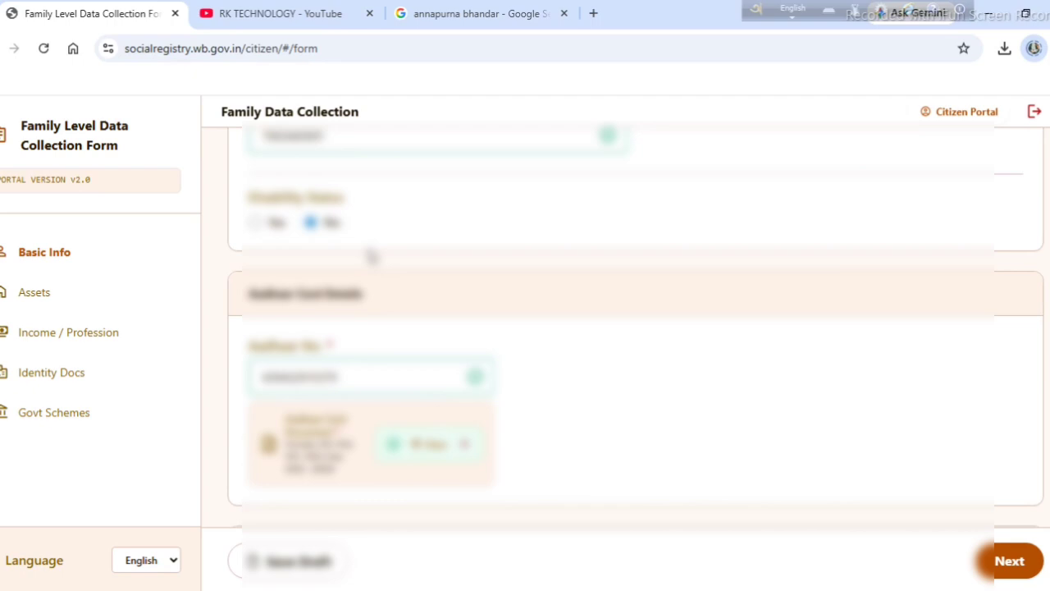
scroll(568, 407, "down", 1)
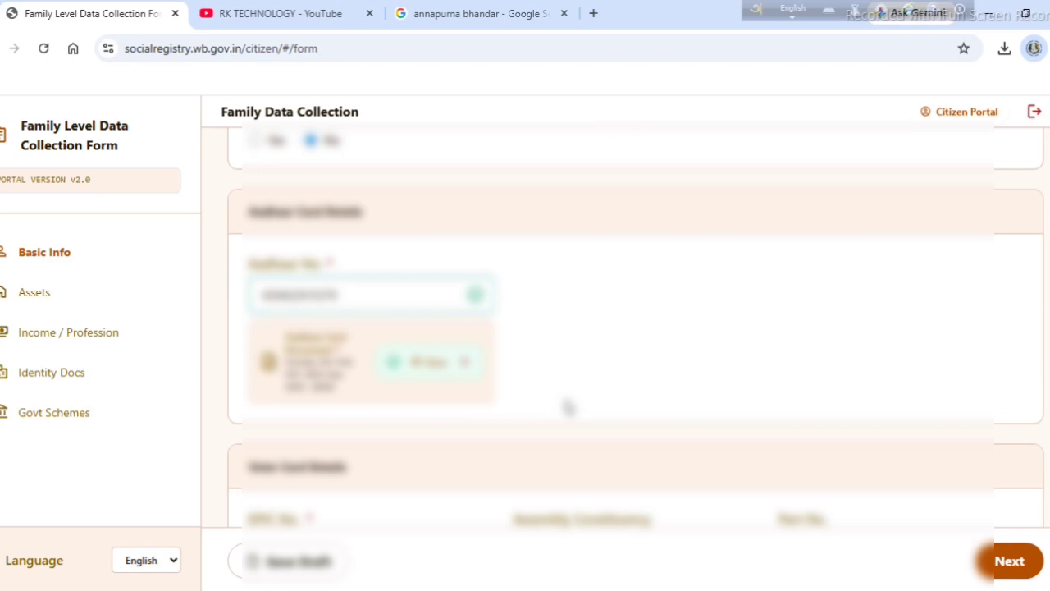
scroll(568, 406, "down", 2)
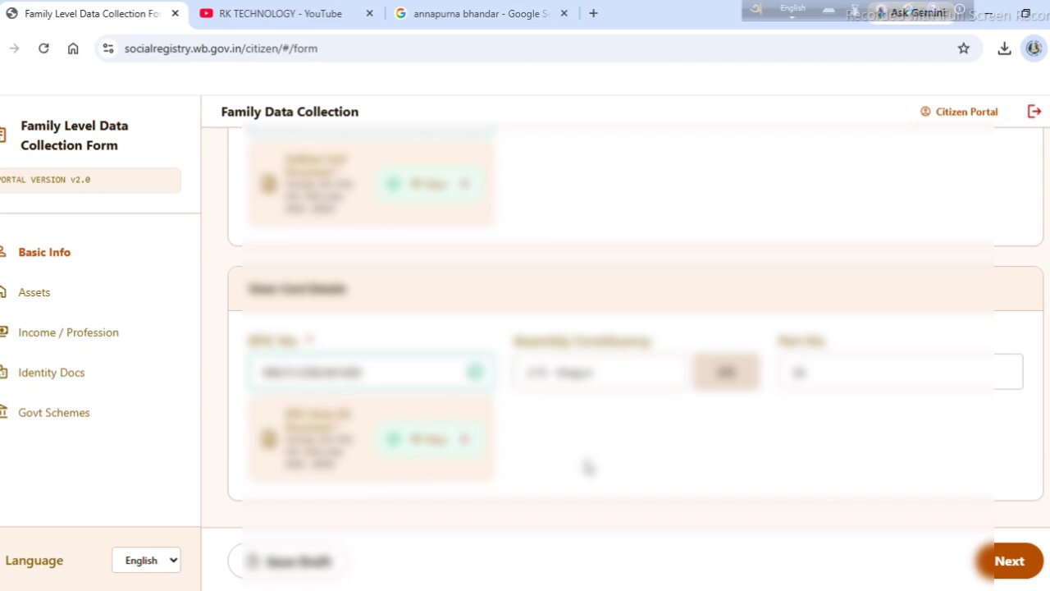
Add two more adult family members and fill in their basic information.
scroll(719, 339, "up", 10)
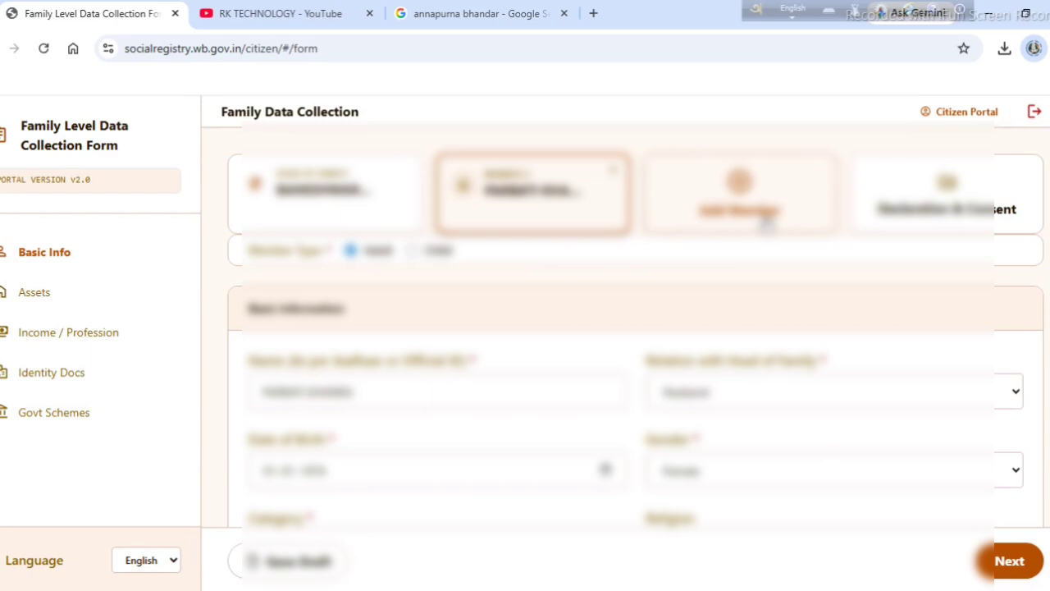
scroll(894, 498, "down", 10)
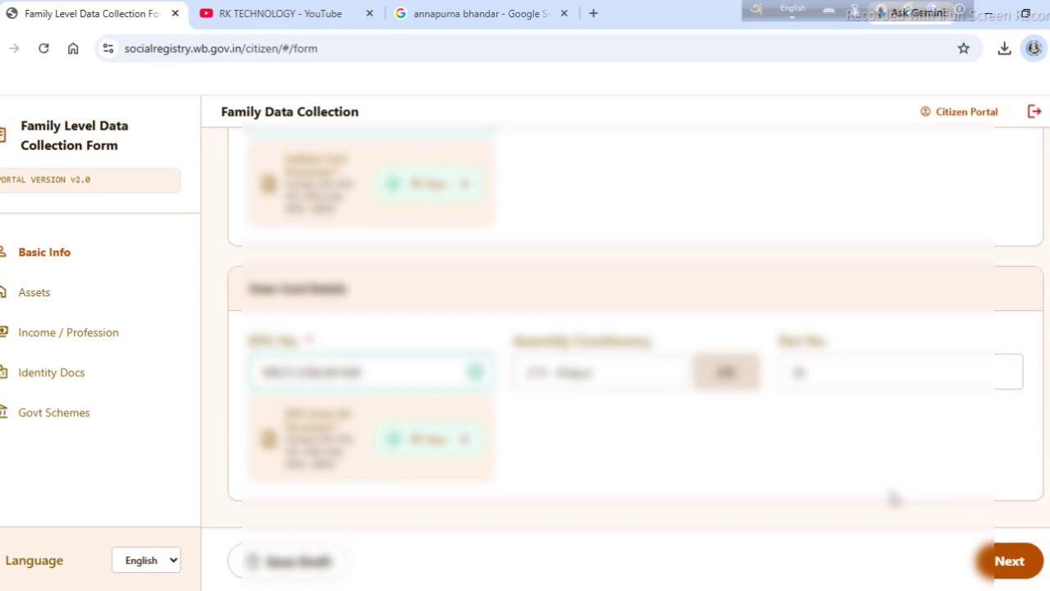
scroll(894, 499, "up", 10)
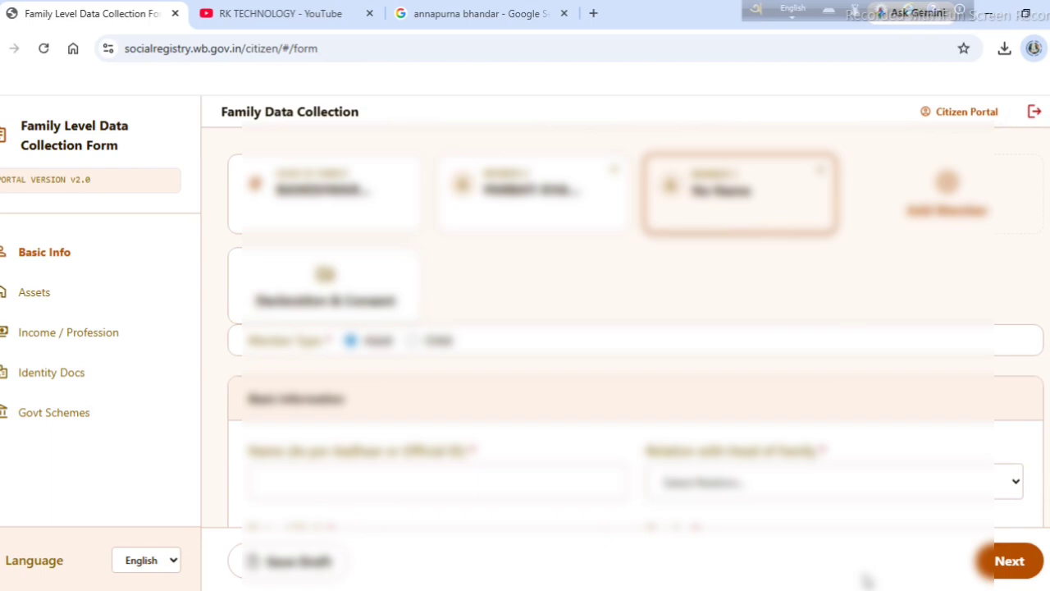
scroll(636, 422, "down", 2)
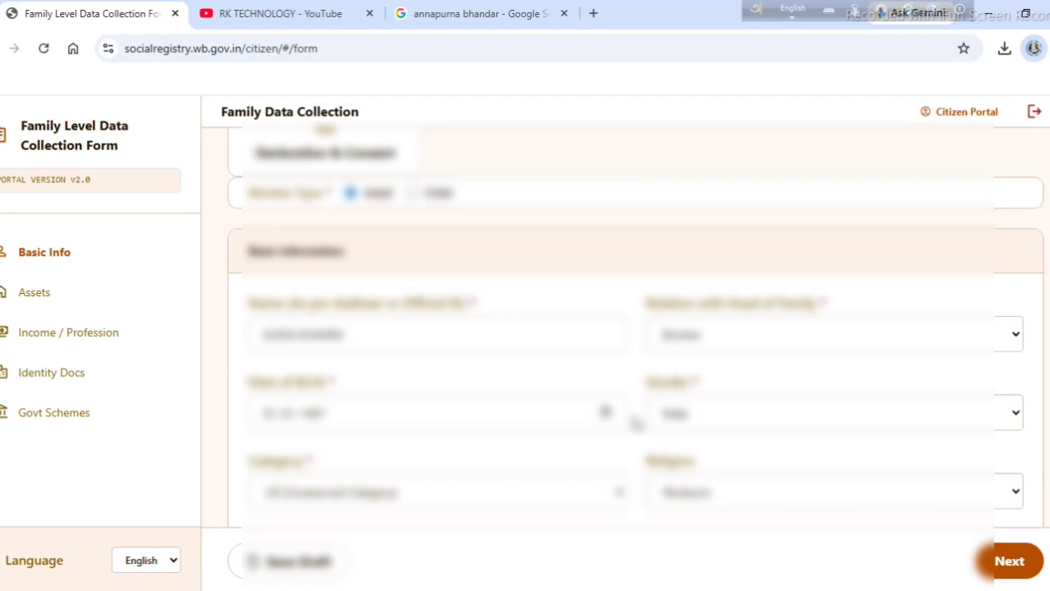
scroll(635, 423, "down", 10)
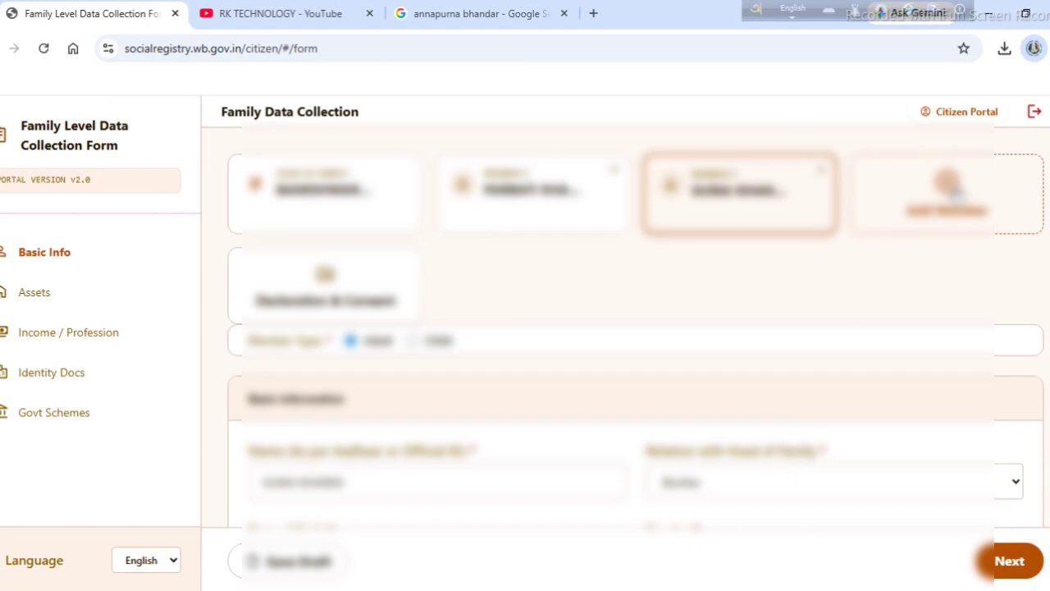
left_click(947, 193)
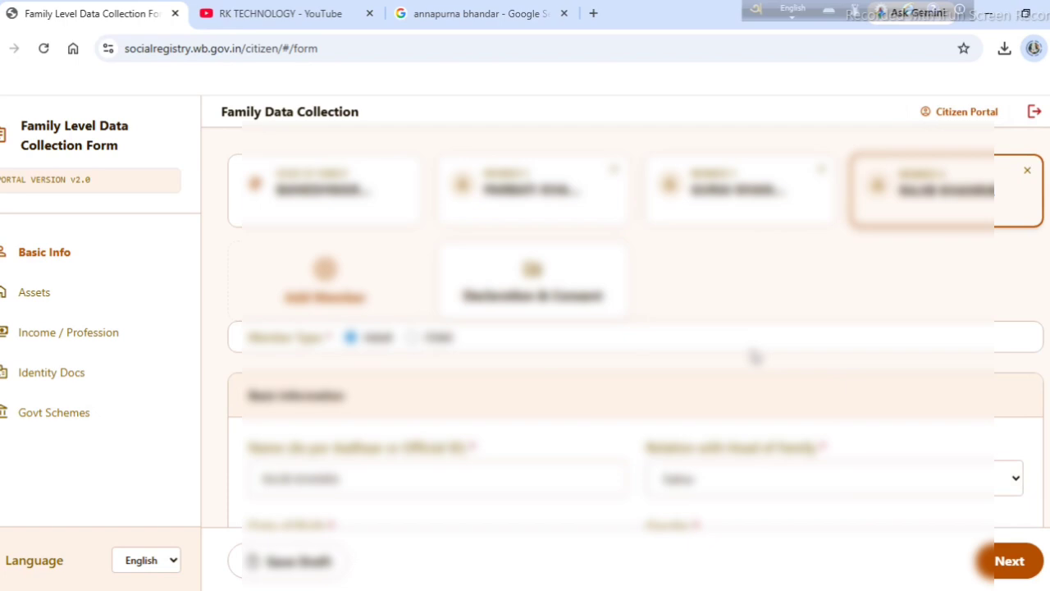
For the head of family, declare a digital ration card of type PHH and enter the ration card number.
left_click(322, 192)
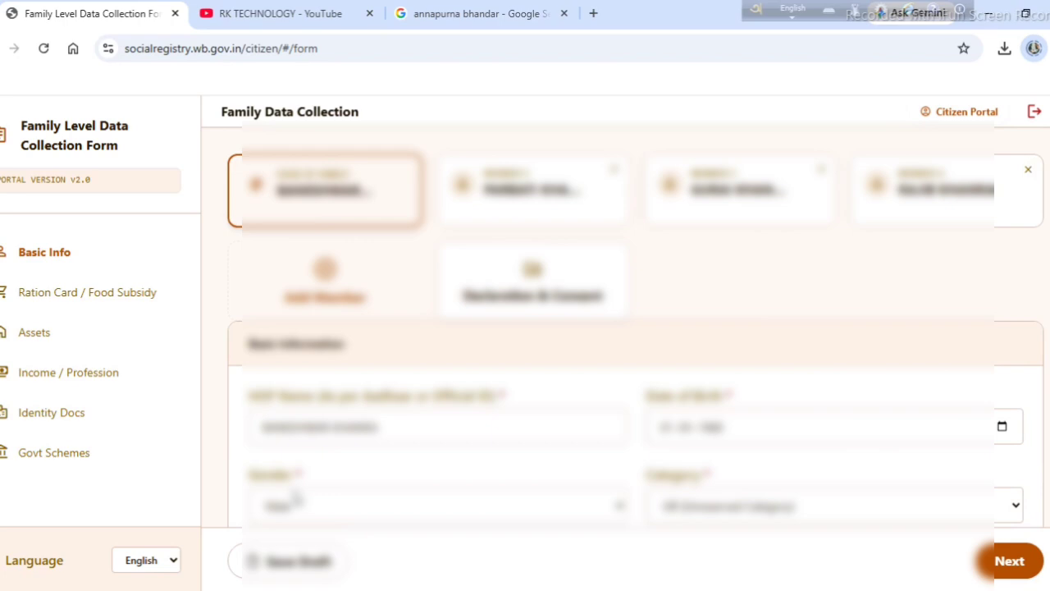
left_click(50, 302)
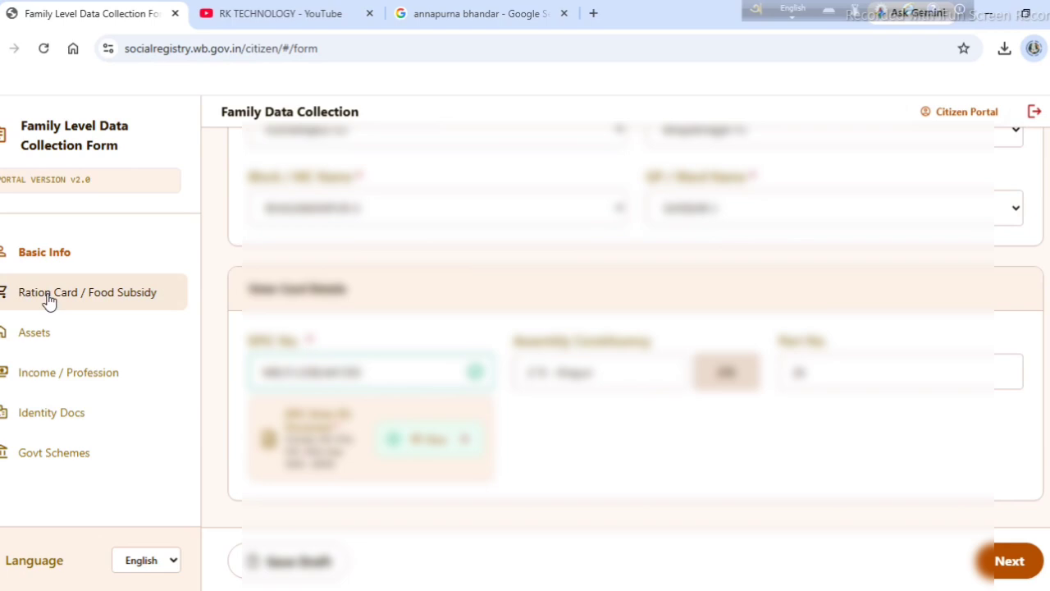
left_click(49, 301)
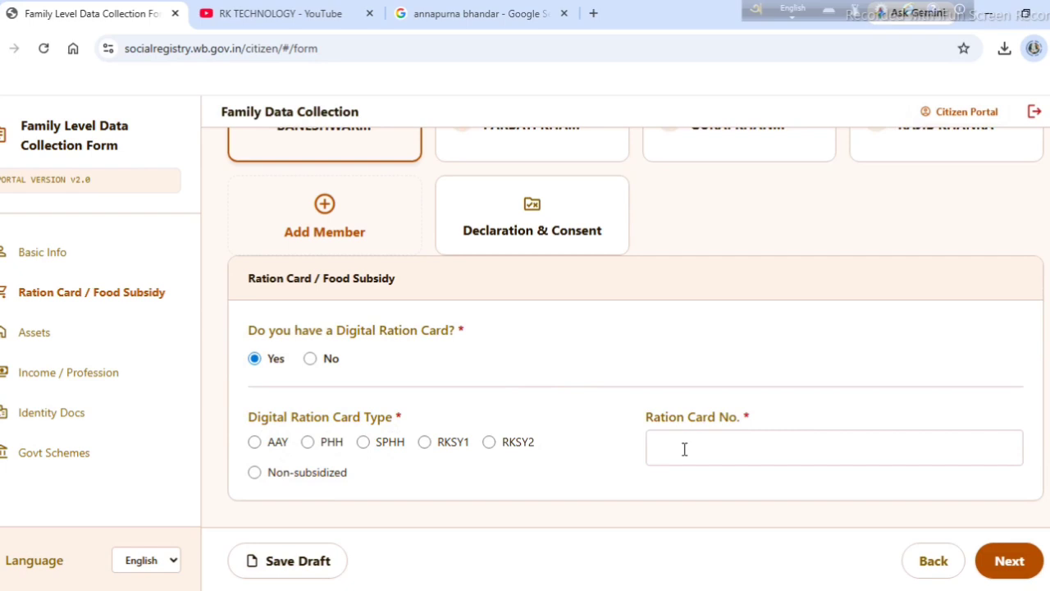
left_click(307, 442)
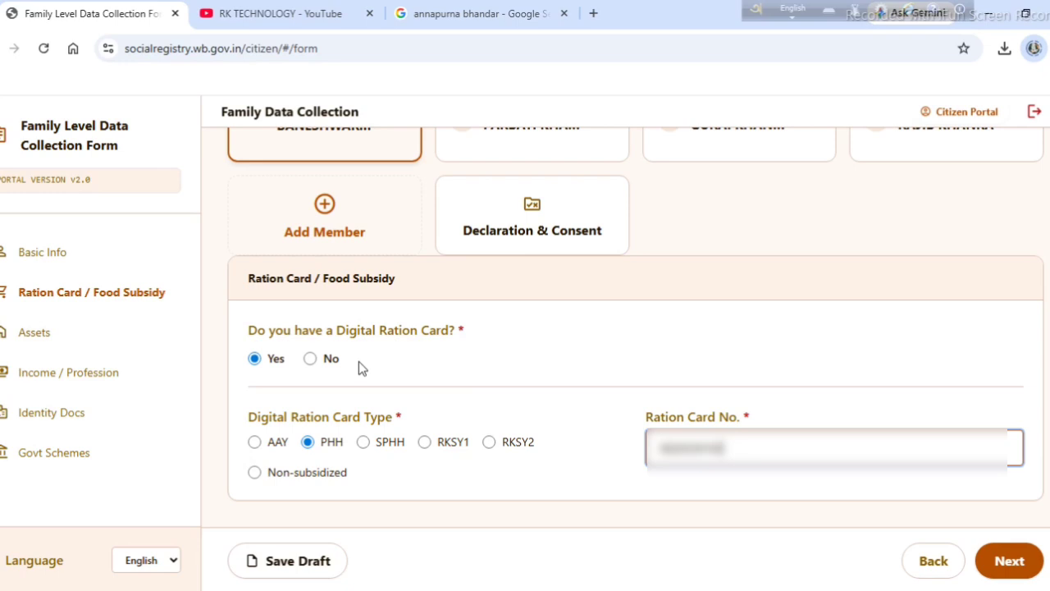
scroll(826, 299, "up", 1)
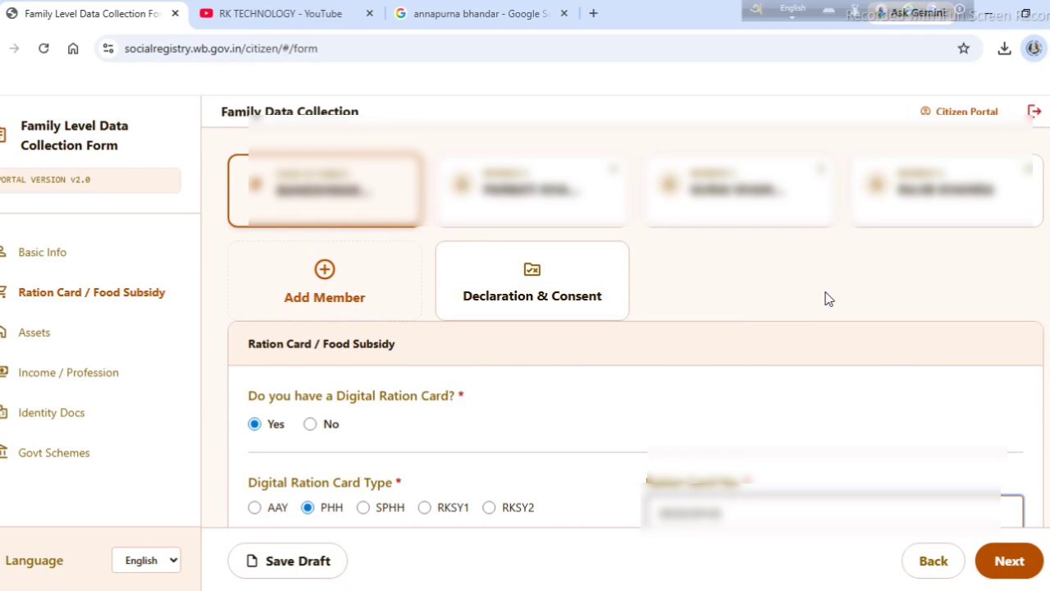
scroll(826, 299, "down", 1)
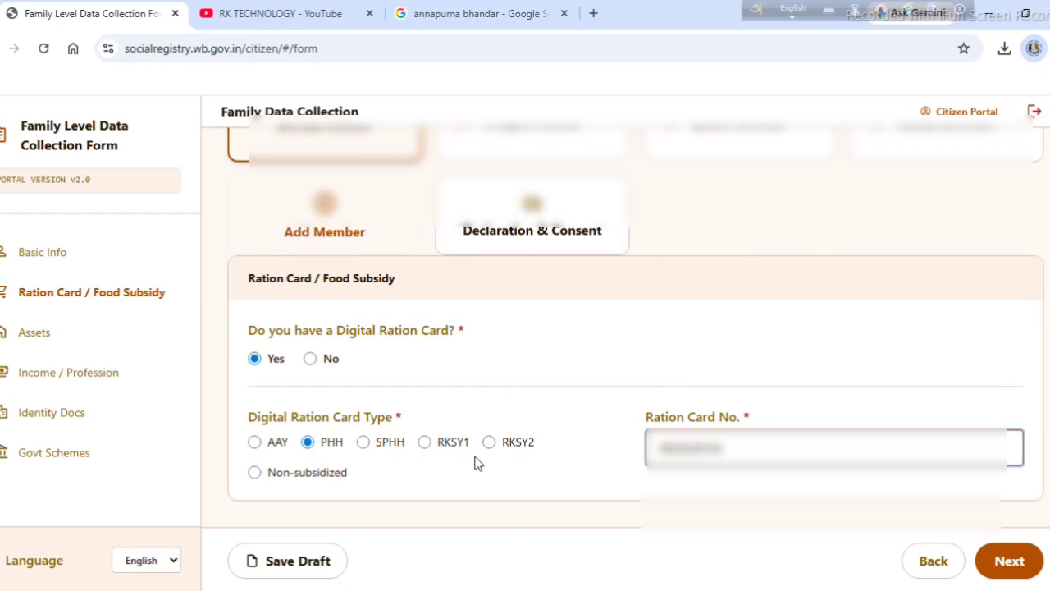
In the Assets section, answer Yes to three or more pucca rooms and to owning land, with a 110-decimal total landholding.
left_click(1011, 558)
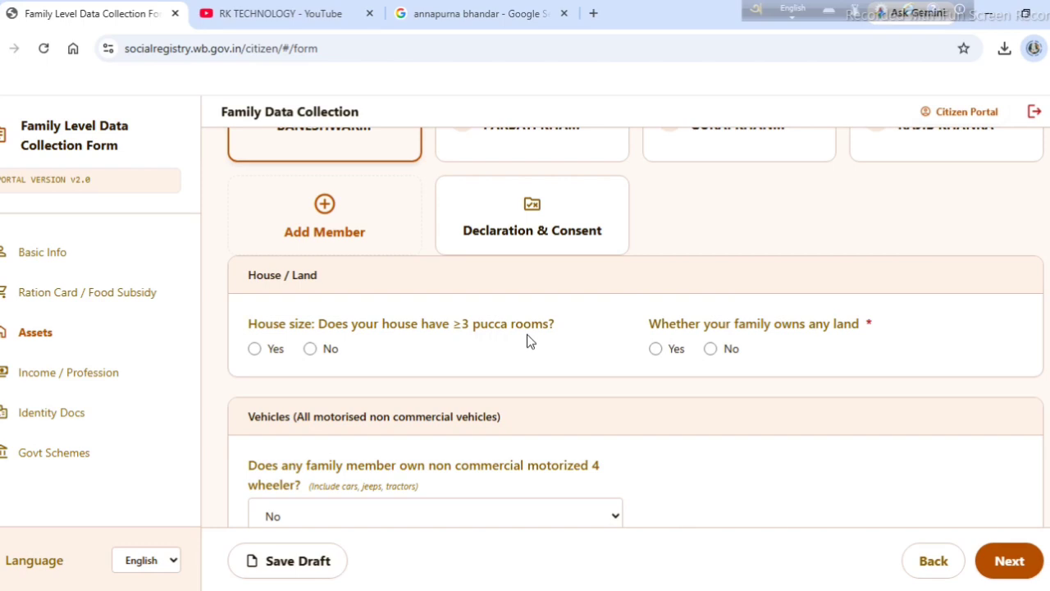
left_click(255, 349)
left_click(656, 349)
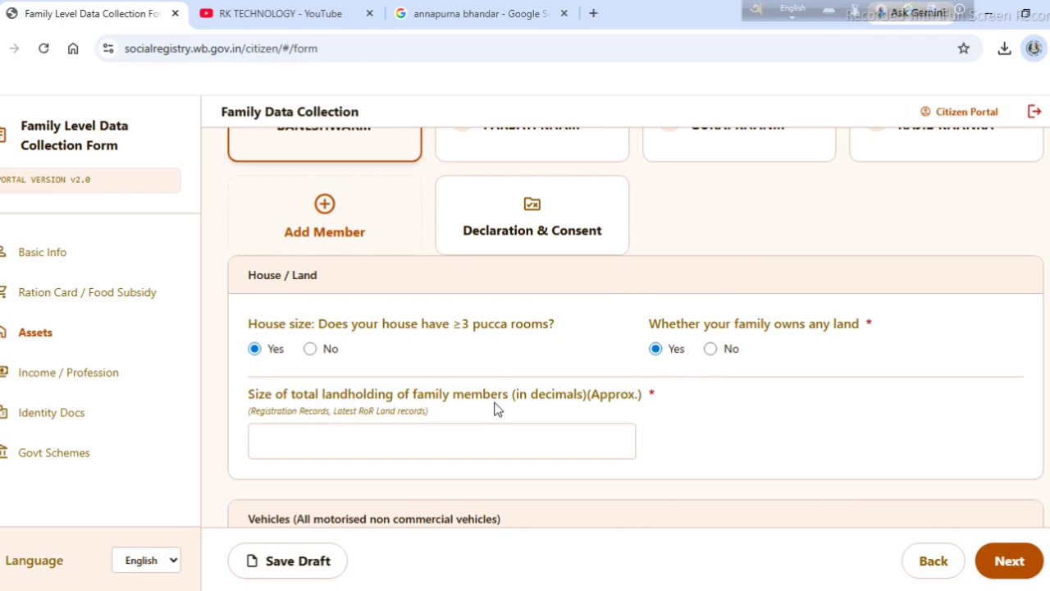
left_click(636, 401)
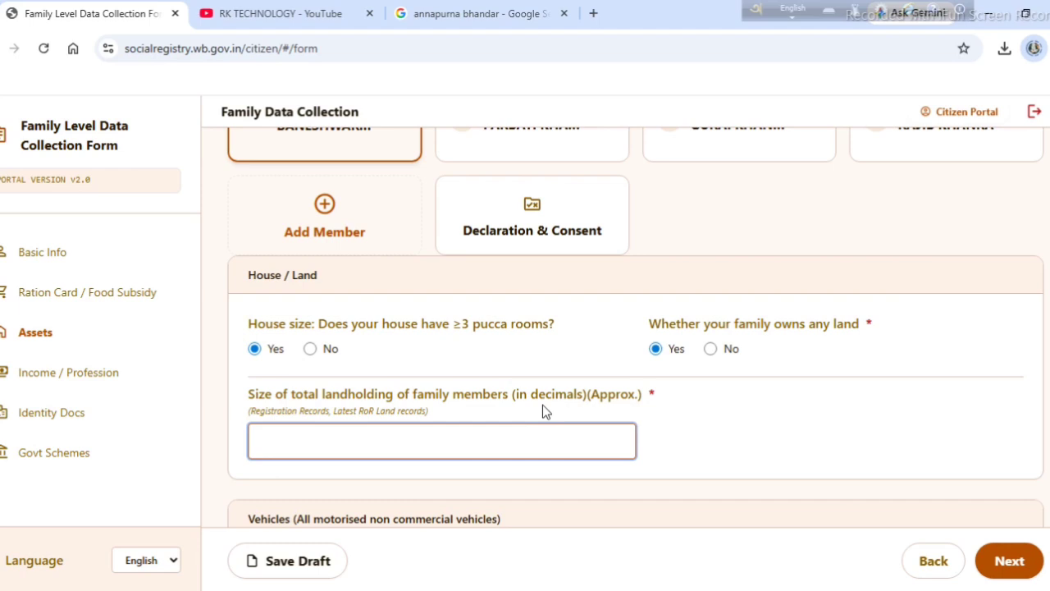
type("110")
scroll(575, 279, "down", 4)
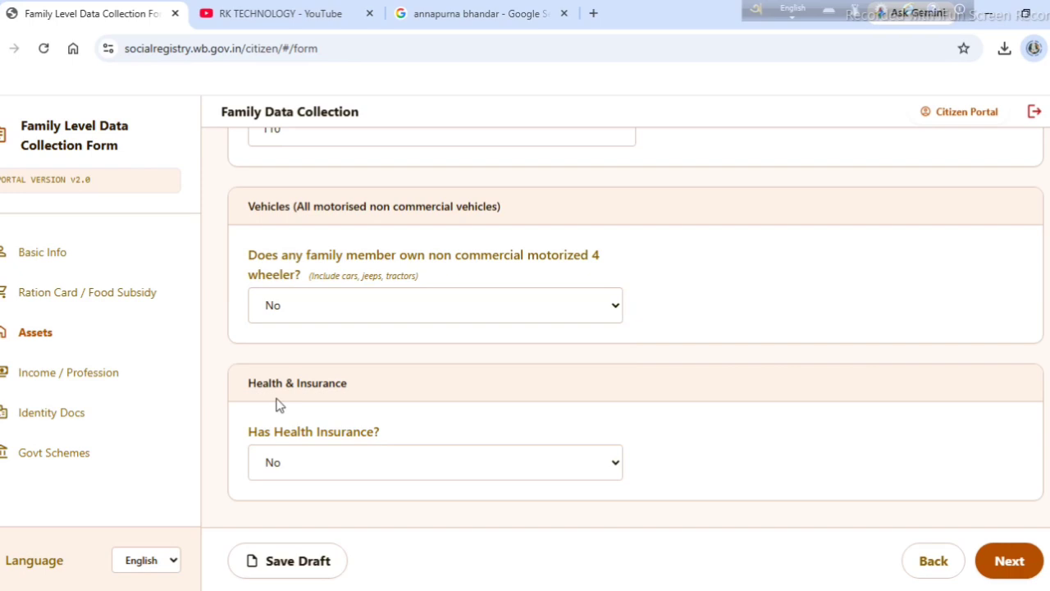
Declare health insurance as Yes, with insurance type Government and Swasthya Sathi as the government scheme.
left_click(297, 465)
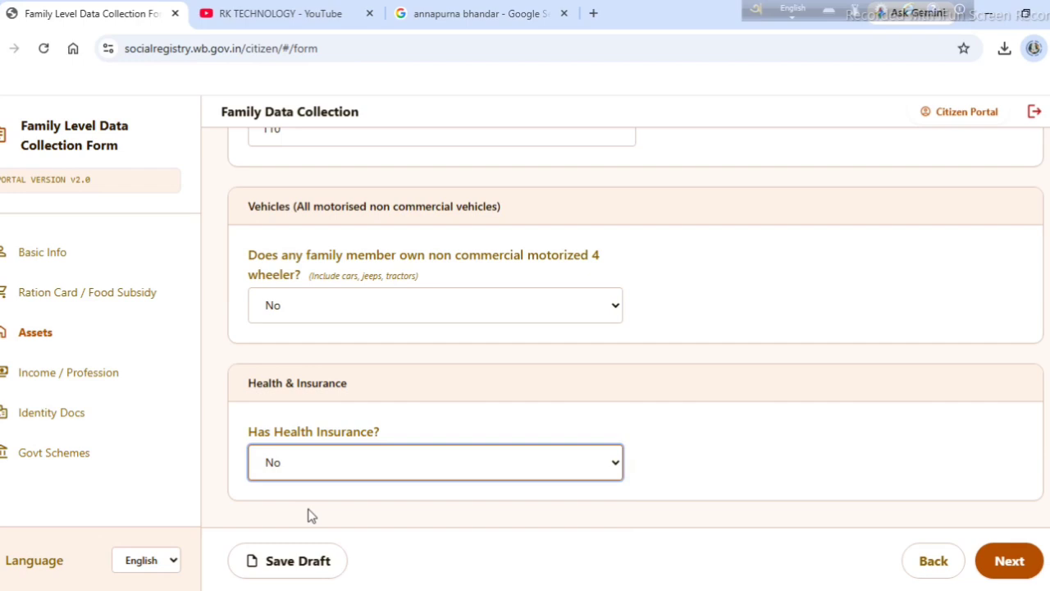
key("y")
left_click(692, 464)
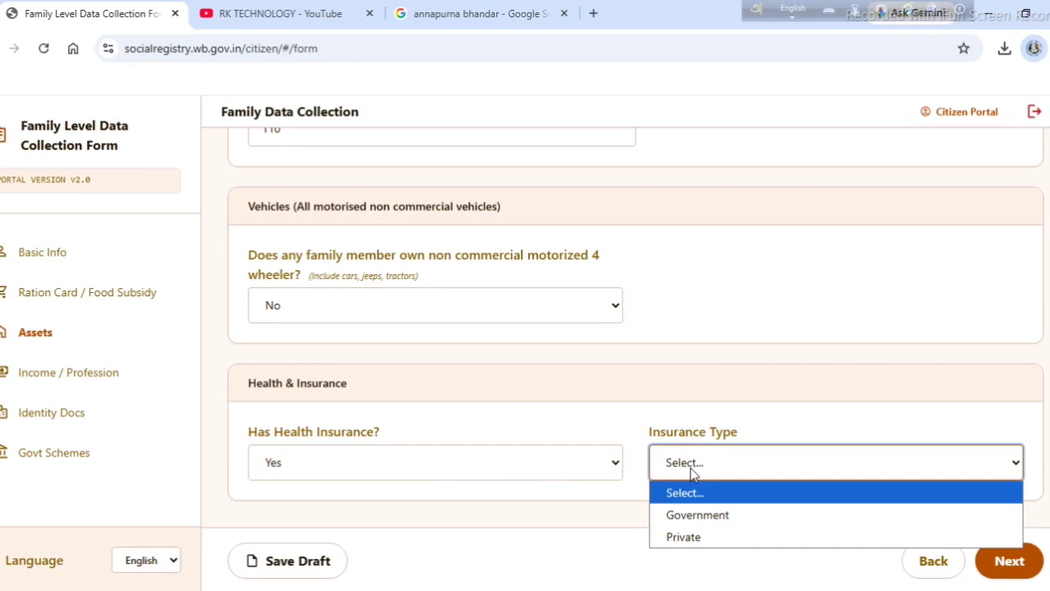
left_click(697, 514)
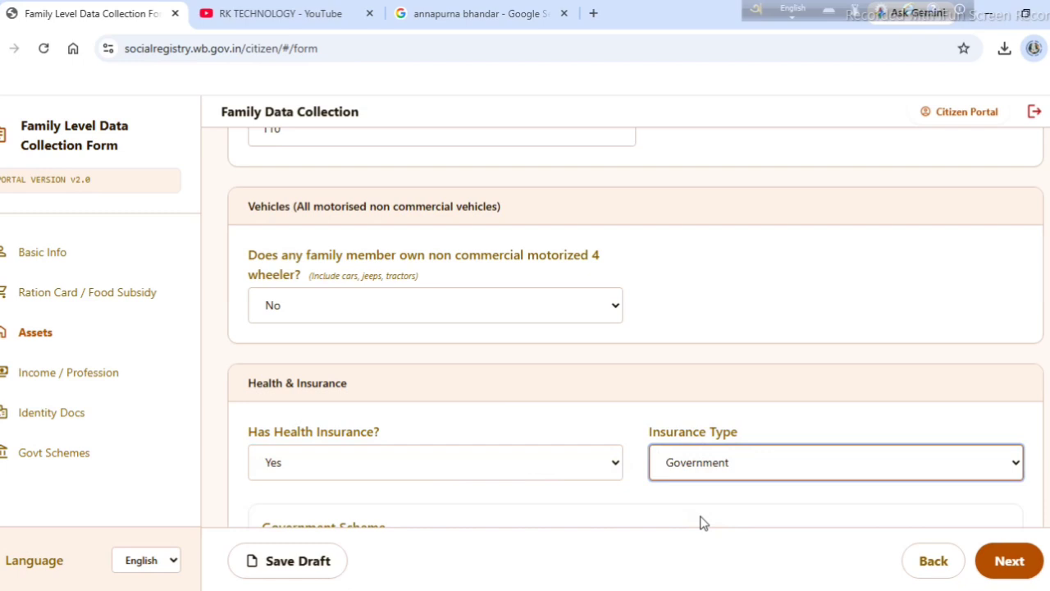
scroll(699, 523, "down", 2)
left_click(394, 442)
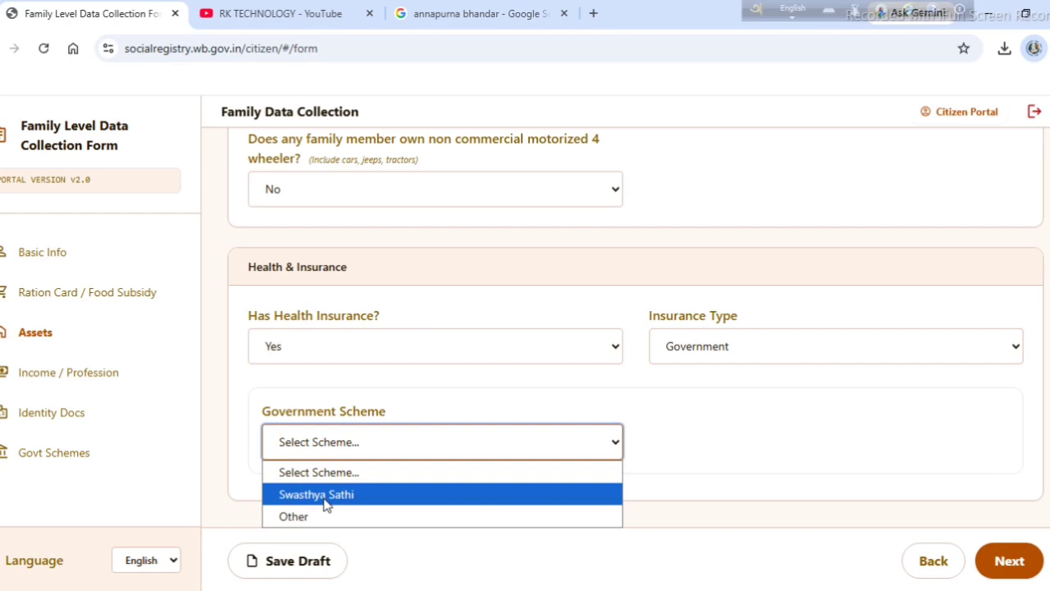
left_click(326, 495)
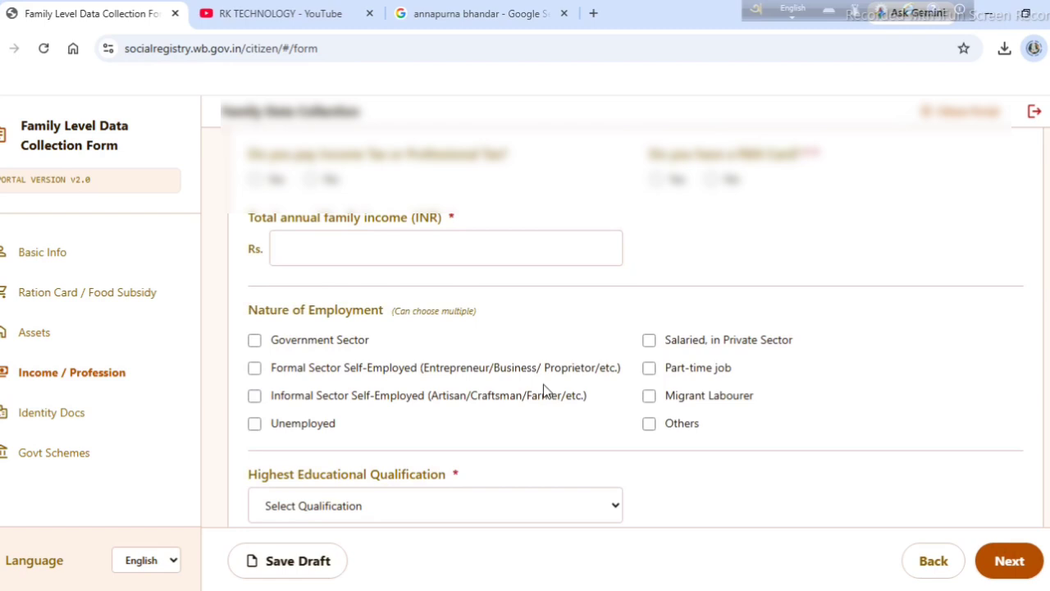
In Income / Profession, answer No to paying tax and Yes to having a PAN card, and enter the PAN number and annual family income.
scroll(543, 390, "up", 1)
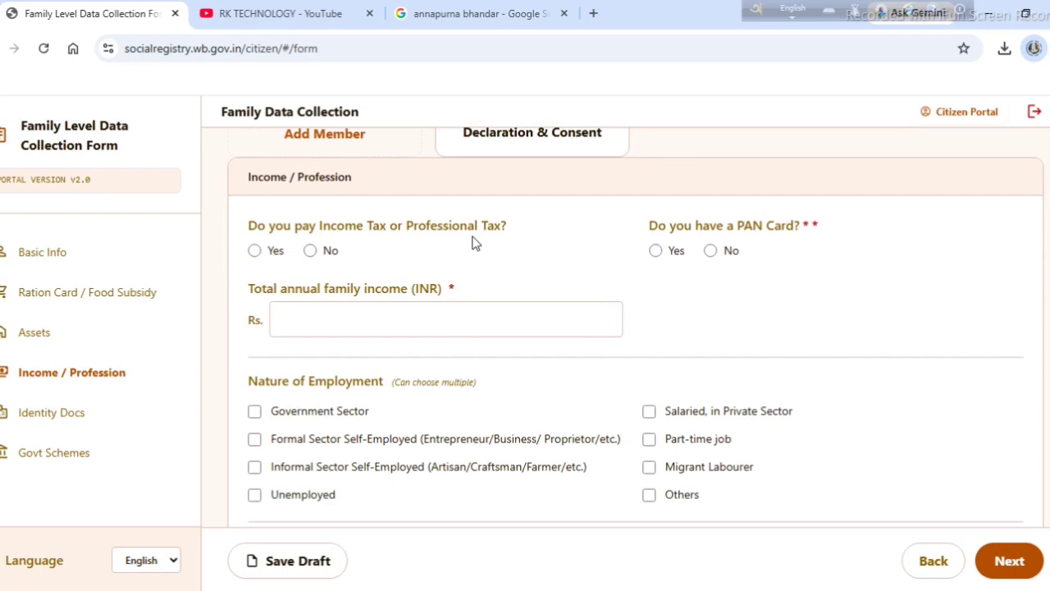
left_click(311, 251)
left_click(657, 251)
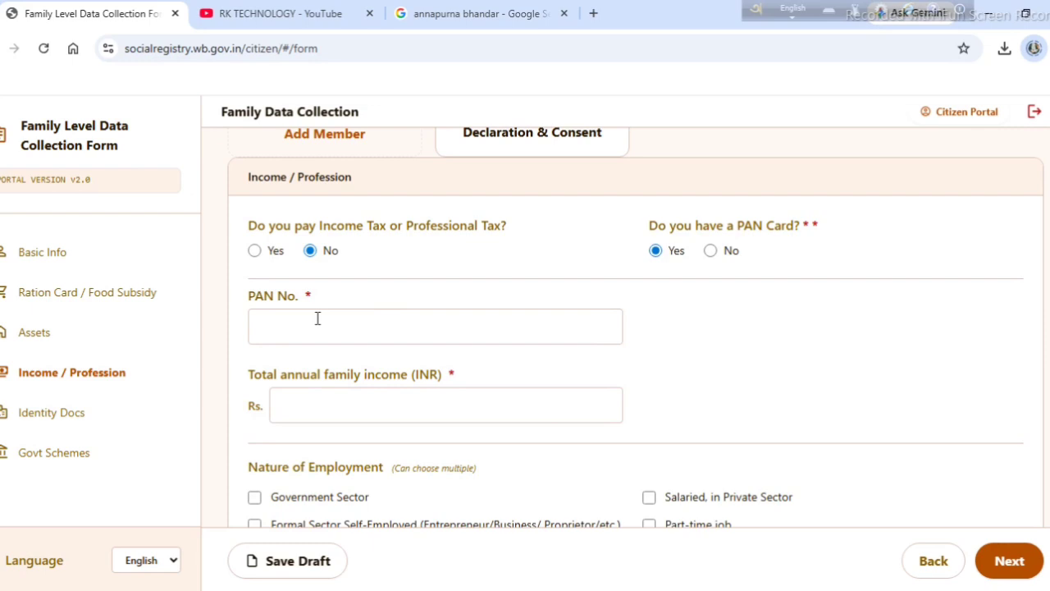
left_click(317, 318)
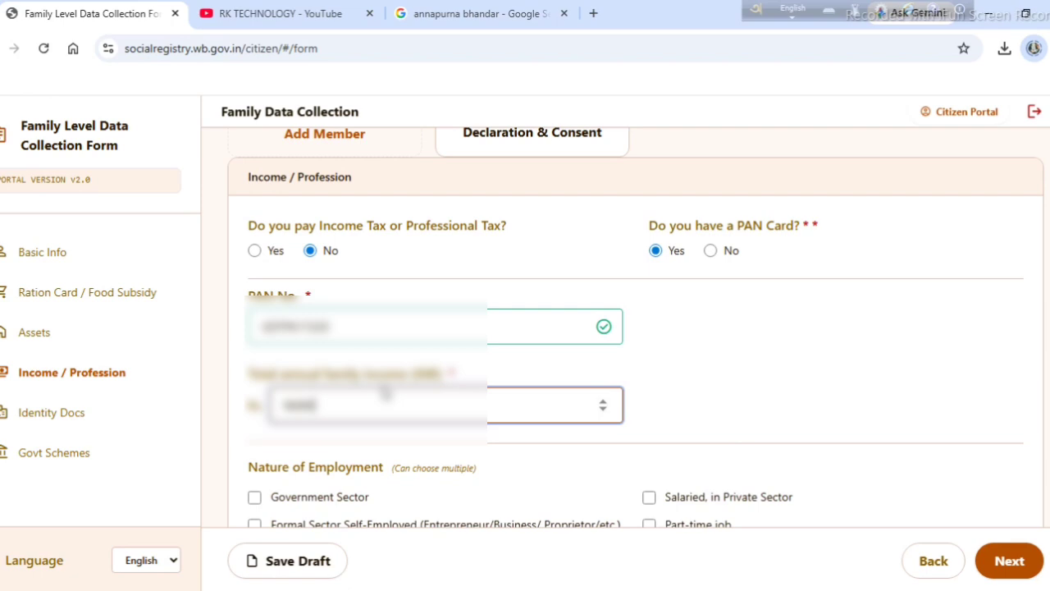
Set the nature of employment to Informal Sector Self-Employed and the highest educational qualification to Lower than 10th.
scroll(345, 369, "down", 2)
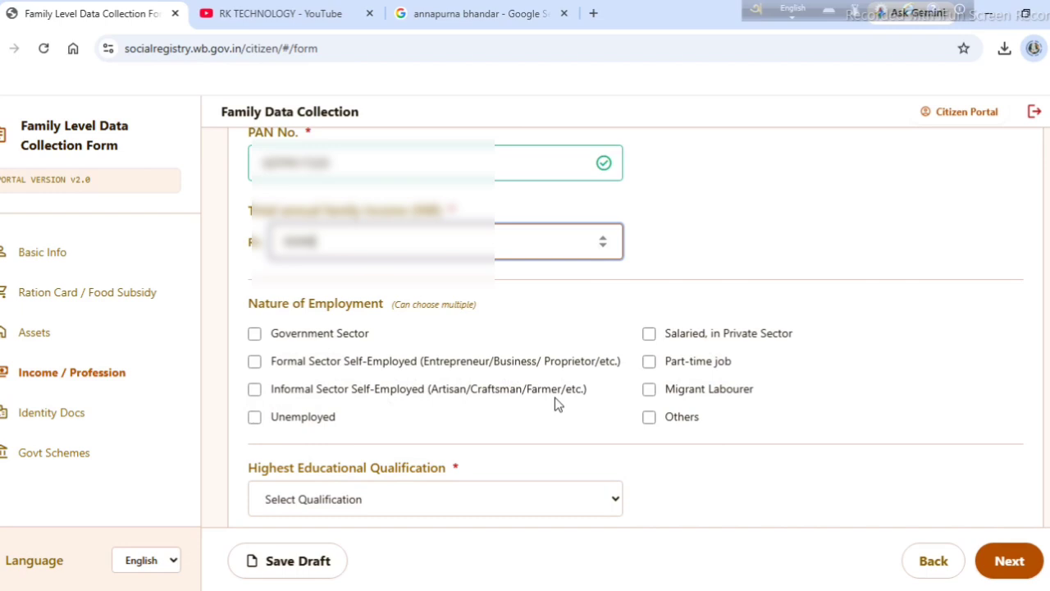
left_click(495, 395)
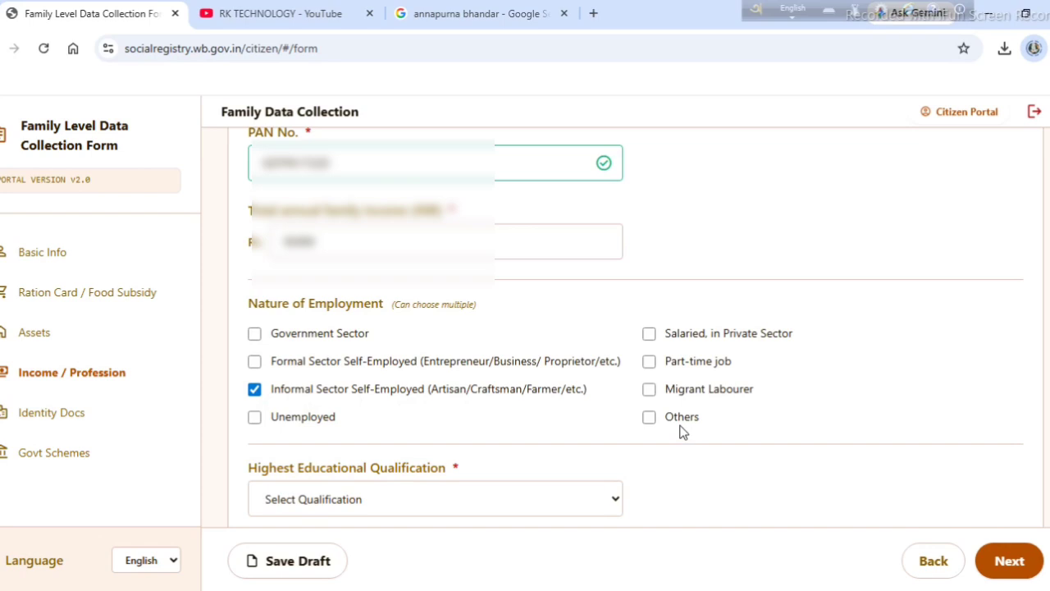
scroll(680, 432, "down", 3)
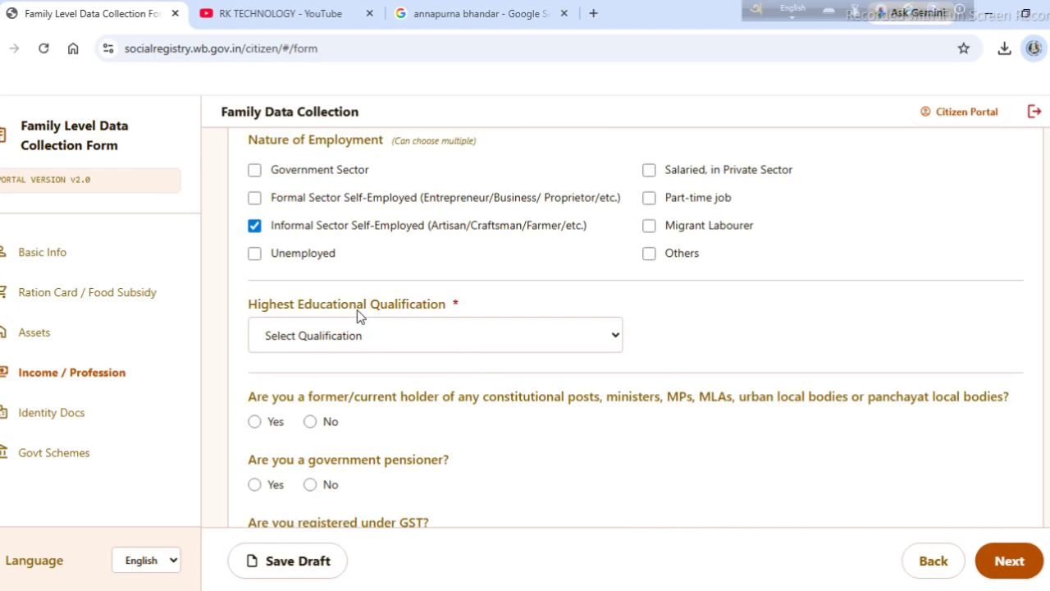
left_click(357, 335)
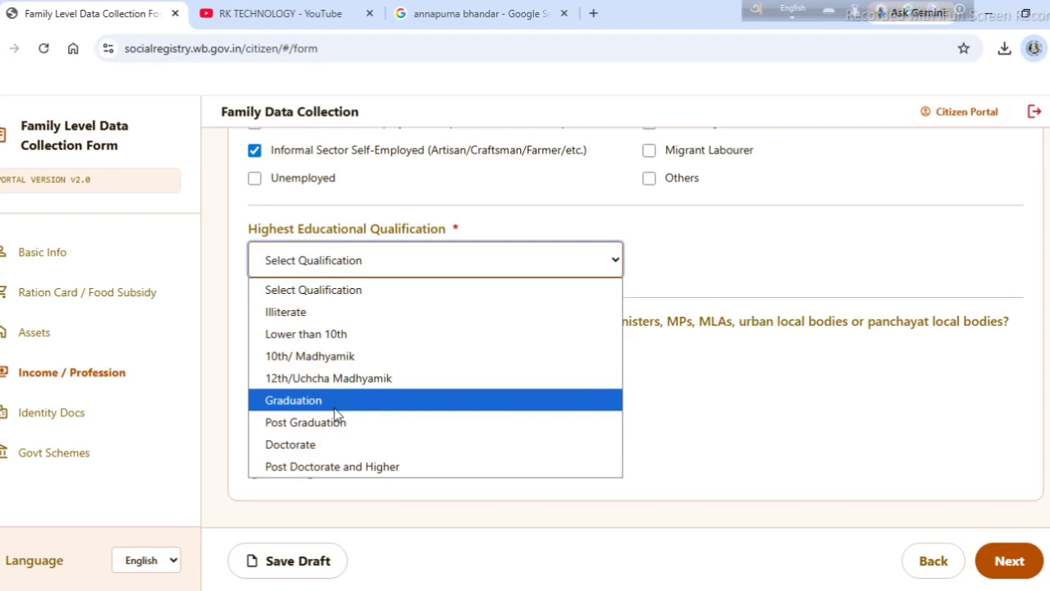
left_click(527, 334)
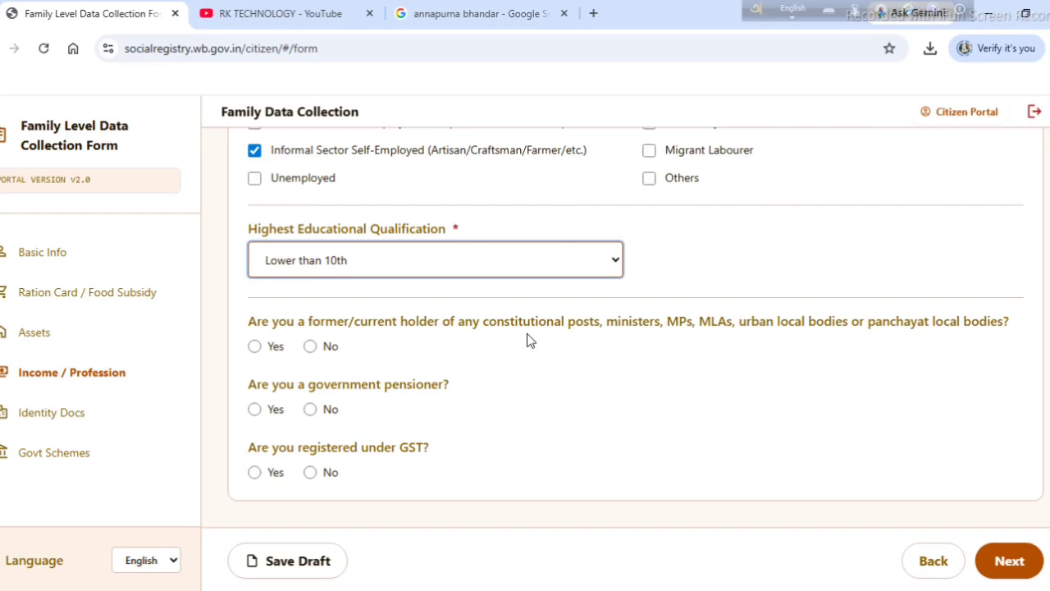
Answer No to holding constitutional posts, being a government pensioner and GST registration, and continue to the identity documents section.
left_click(310, 347)
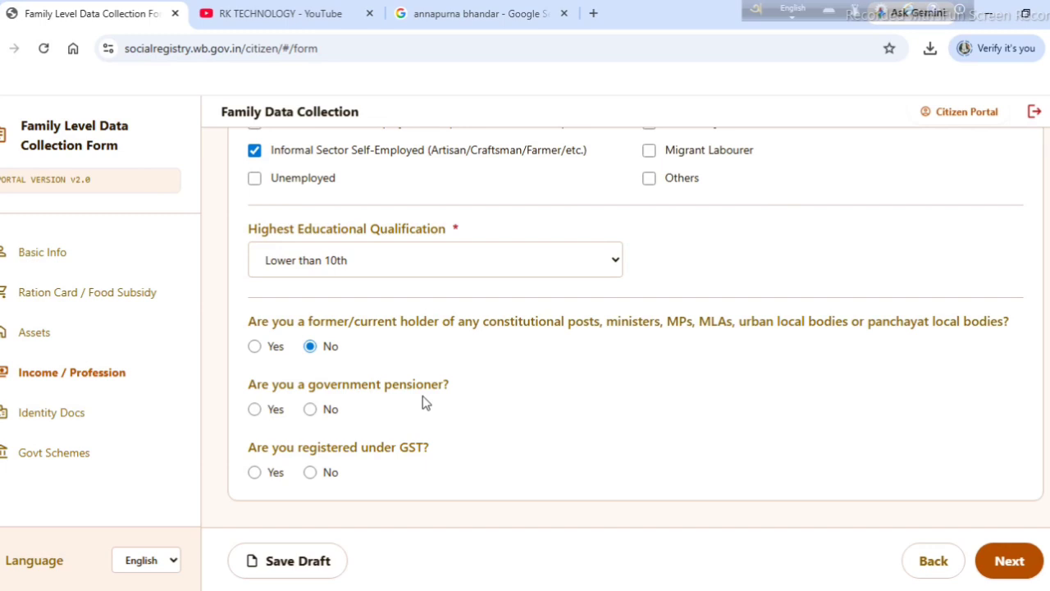
left_click(310, 409)
left_click(310, 471)
left_click(1011, 549)
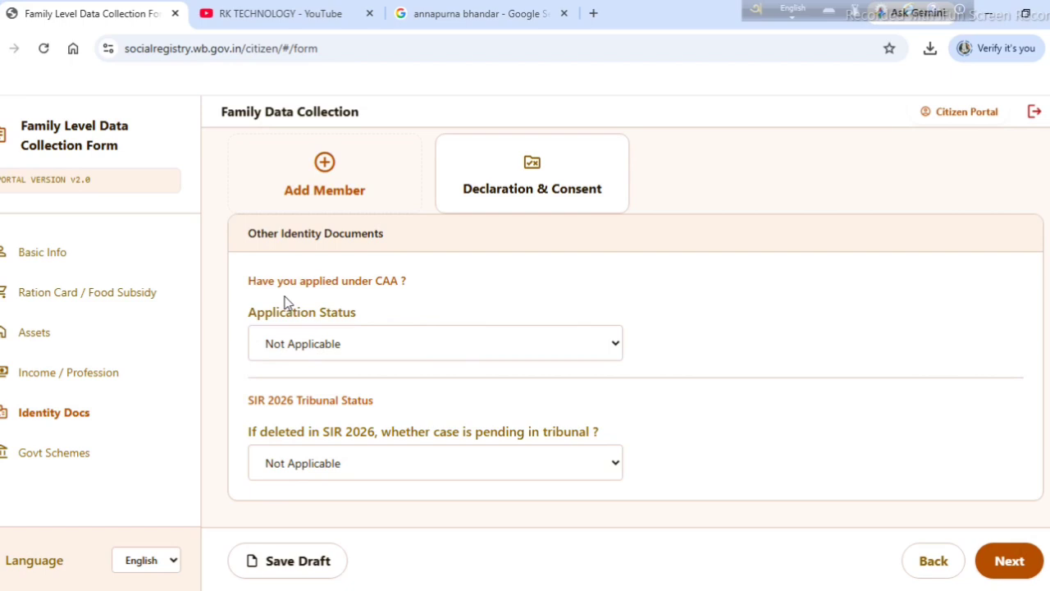
Check the options for CAA application status and SIR 2026 tribunal case, keeping both as Not Applicable.
left_click(322, 345)
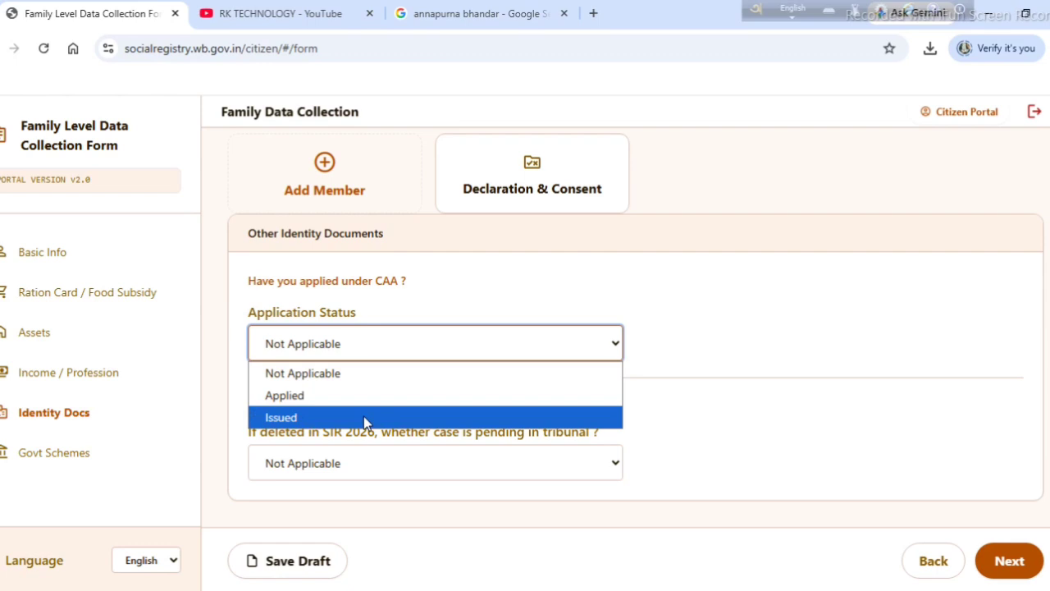
left_click(835, 429)
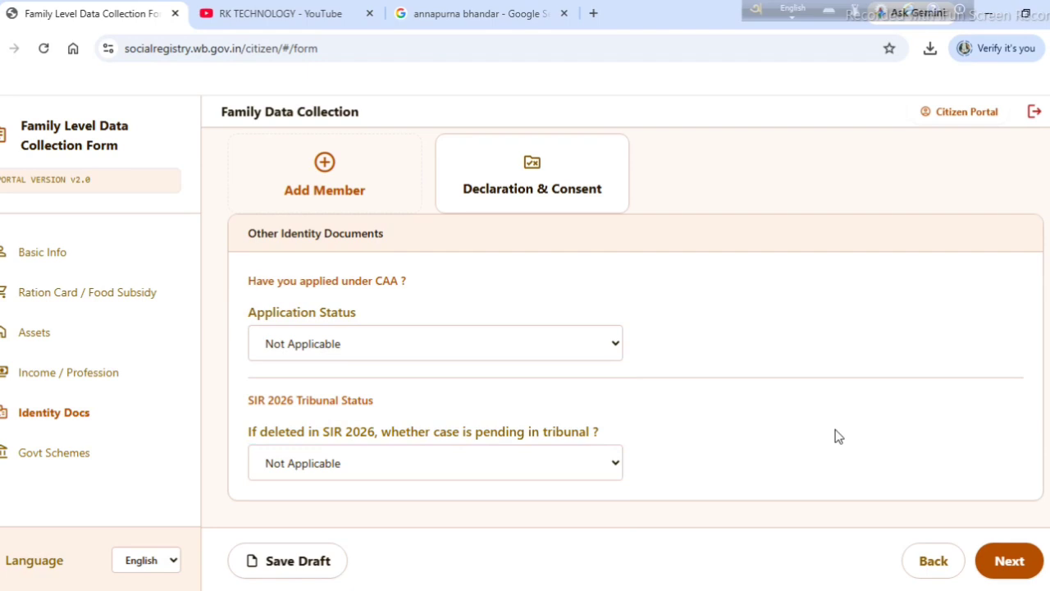
left_click(346, 466)
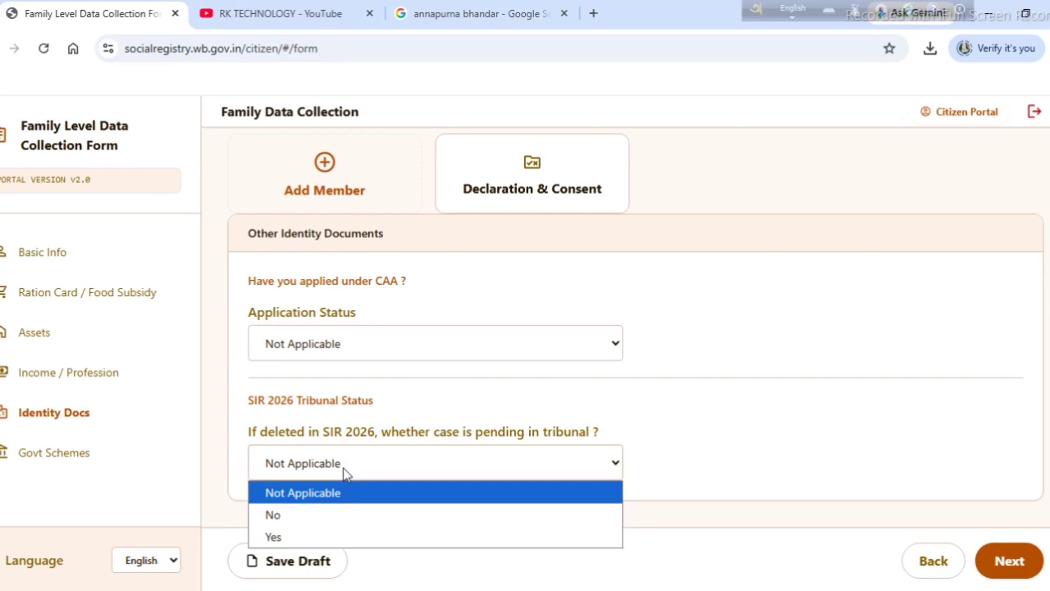
left_click(413, 480)
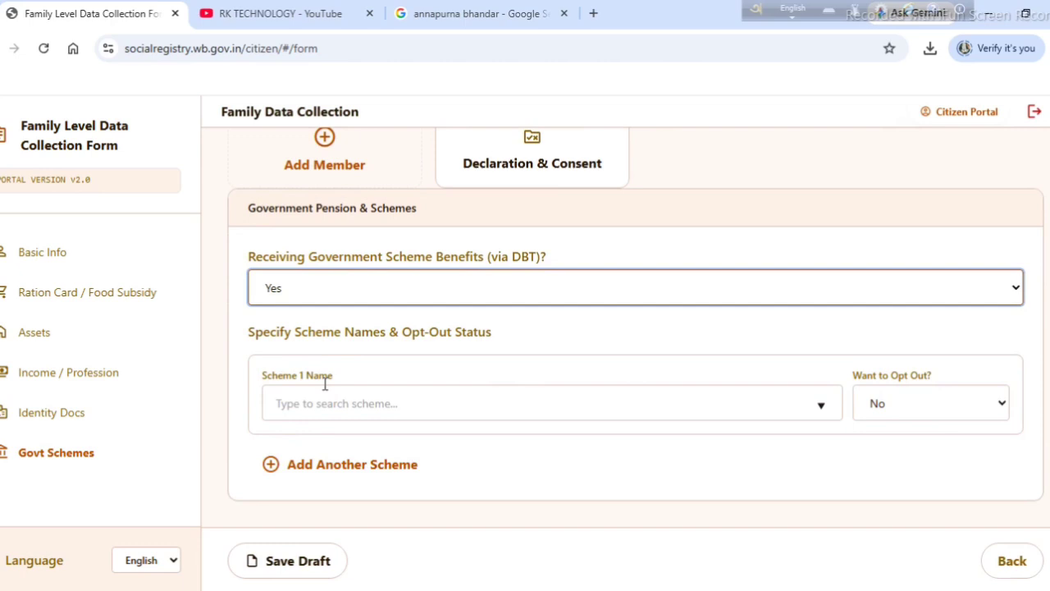
Declare that the head of family receives DBT scheme benefits, entering pm kisan as scheme 1 with opt-out set to No.
left_click(328, 402)
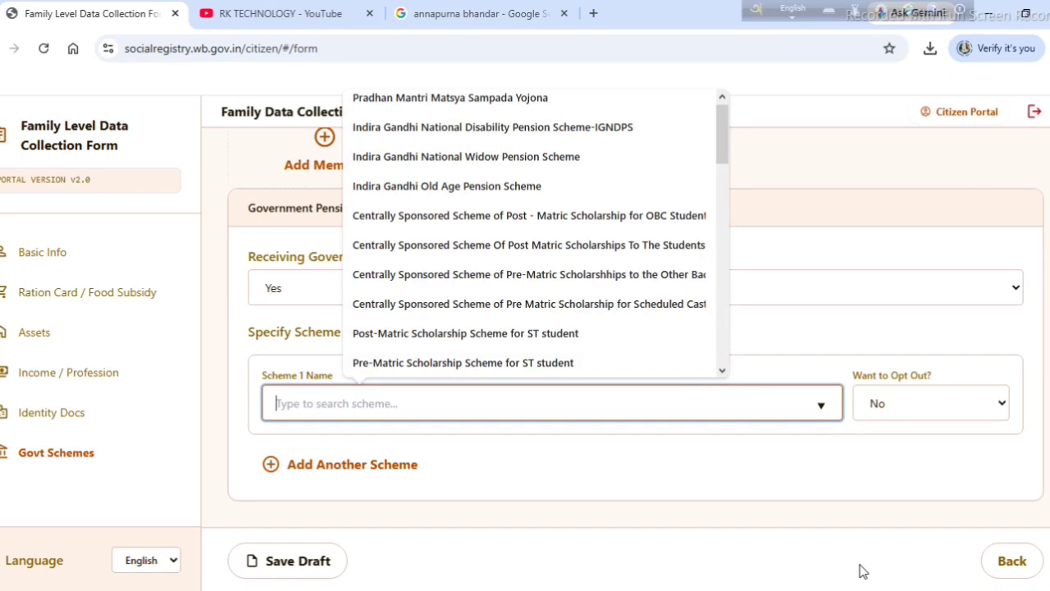
scroll(525, 285, "down", 1)
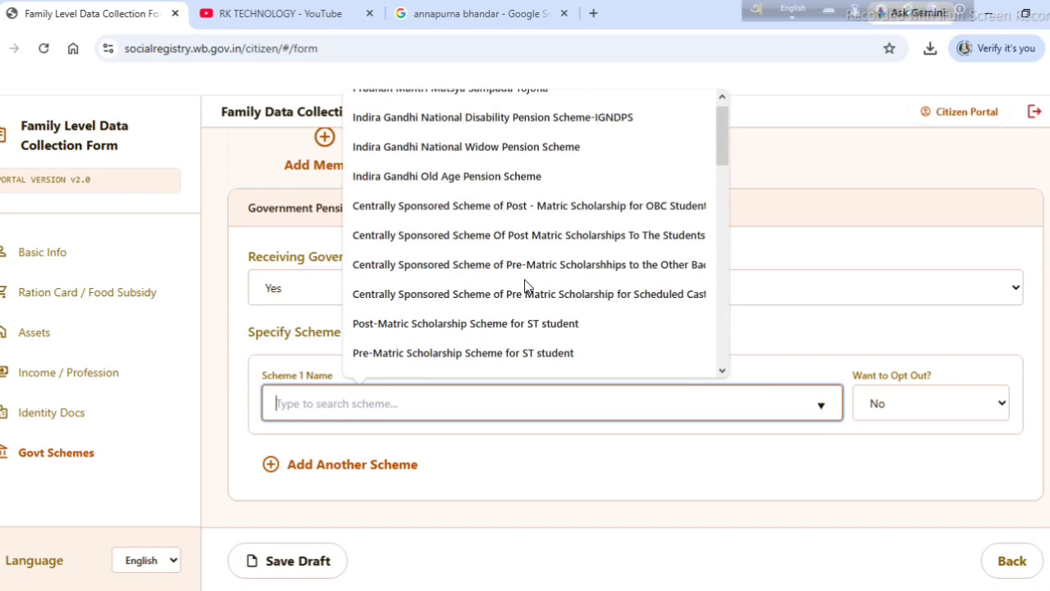
scroll(525, 285, "down", 10)
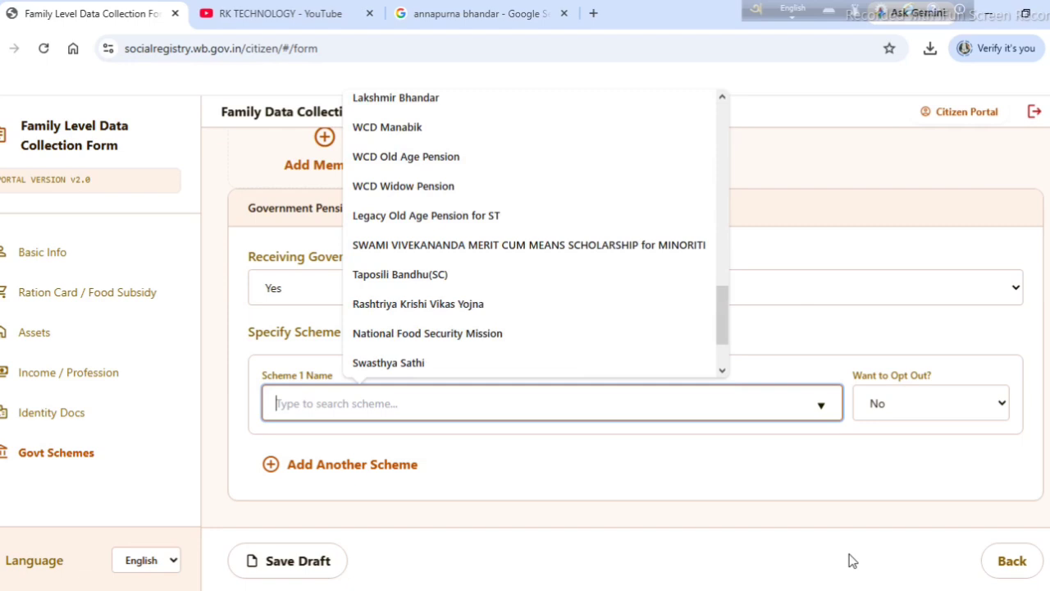
scroll(495, 311, "down", 1)
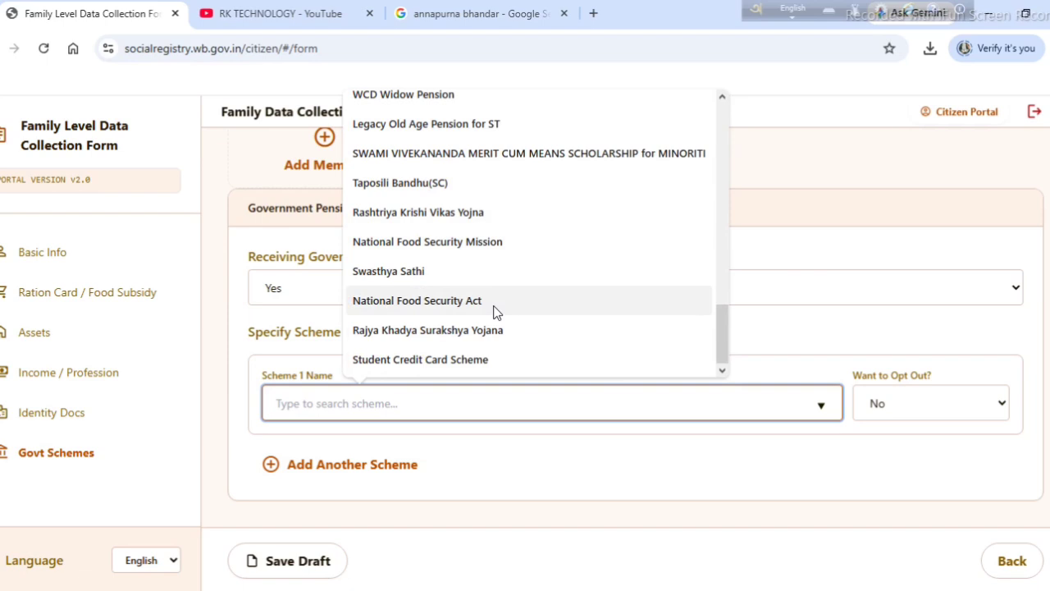
scroll(484, 299, "up", 3)
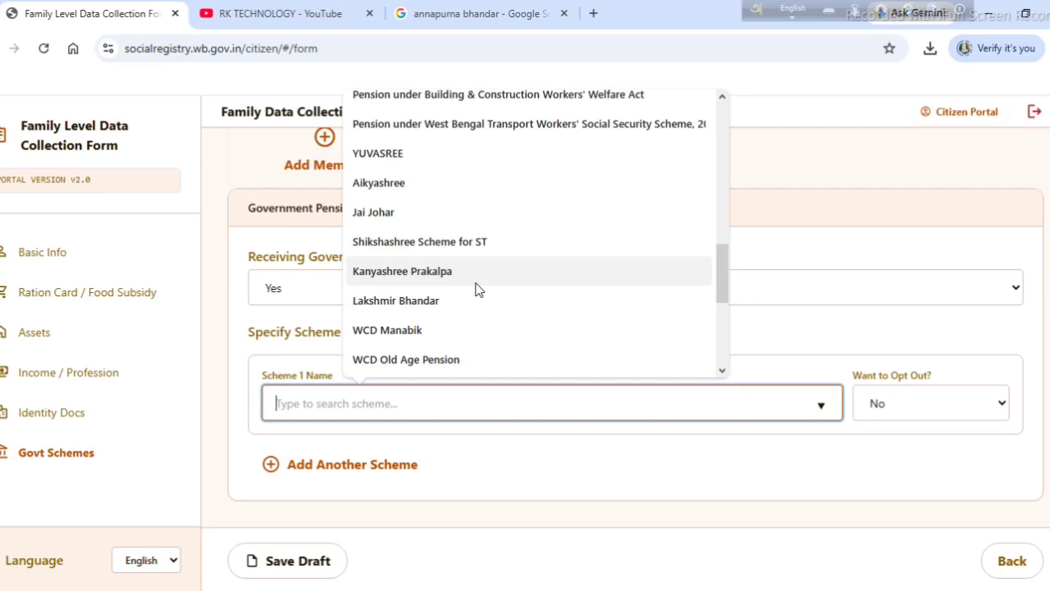
scroll(500, 299, "up", 5)
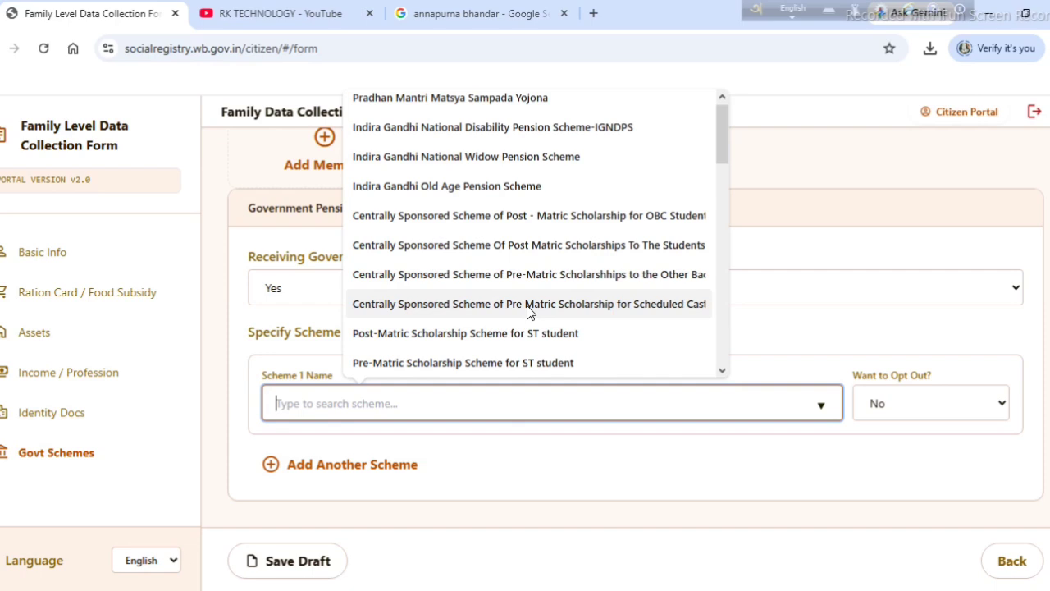
left_click(921, 403)
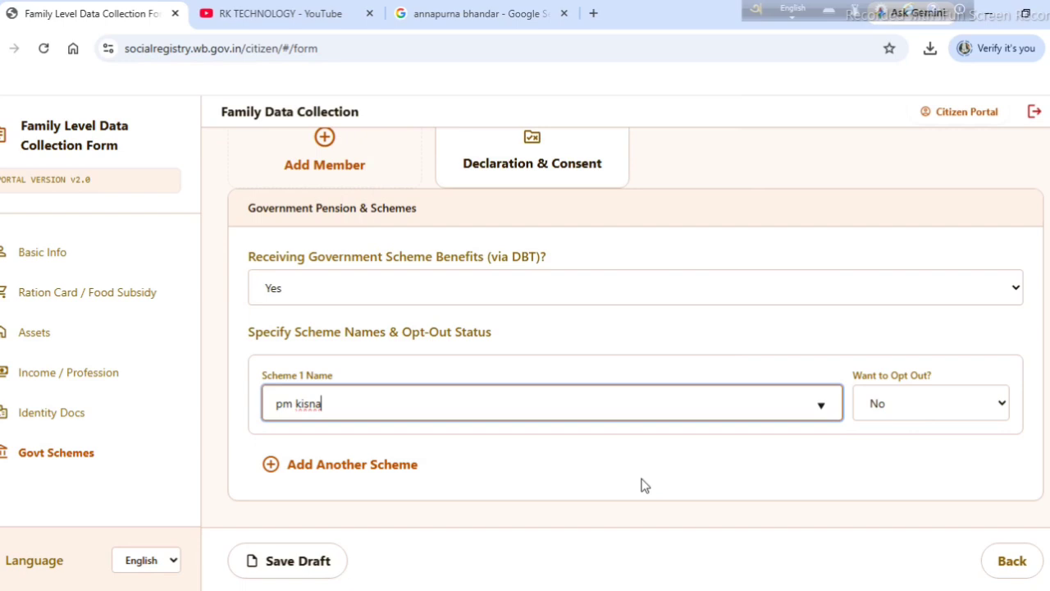
left_click(877, 400)
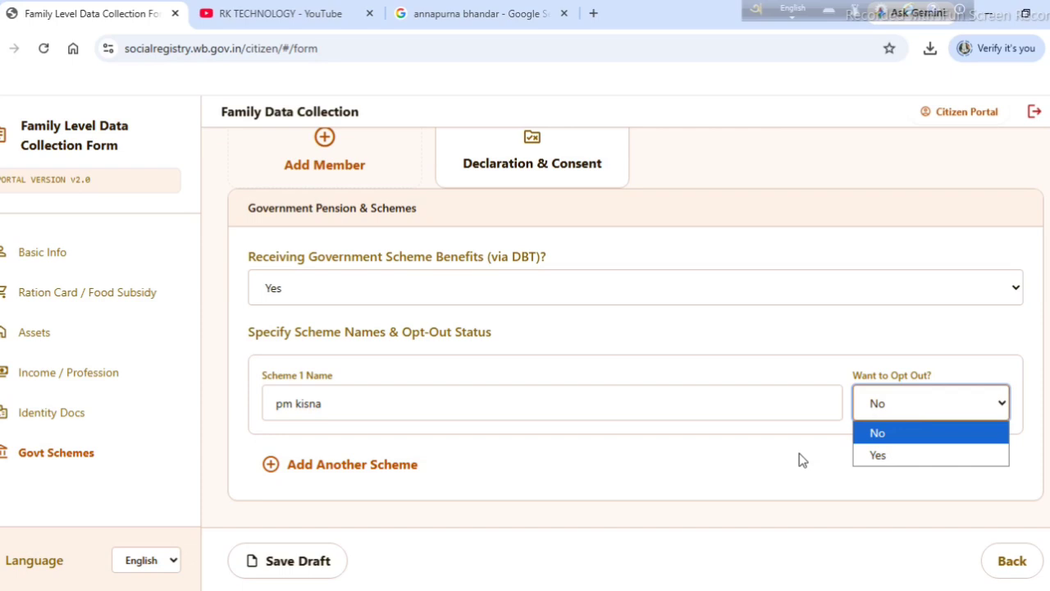
left_click(801, 459)
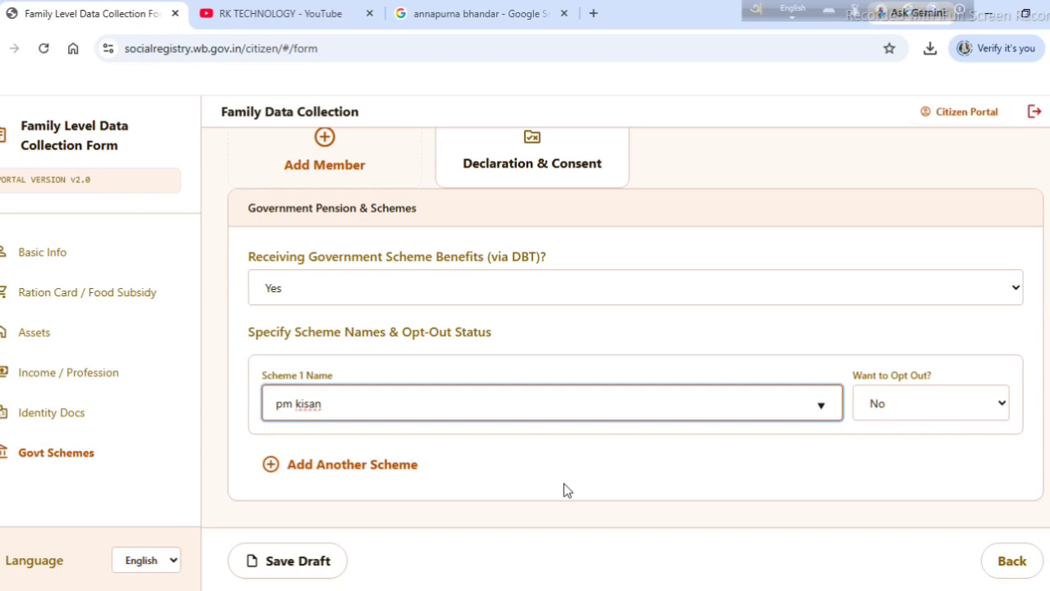
left_click(1024, 554)
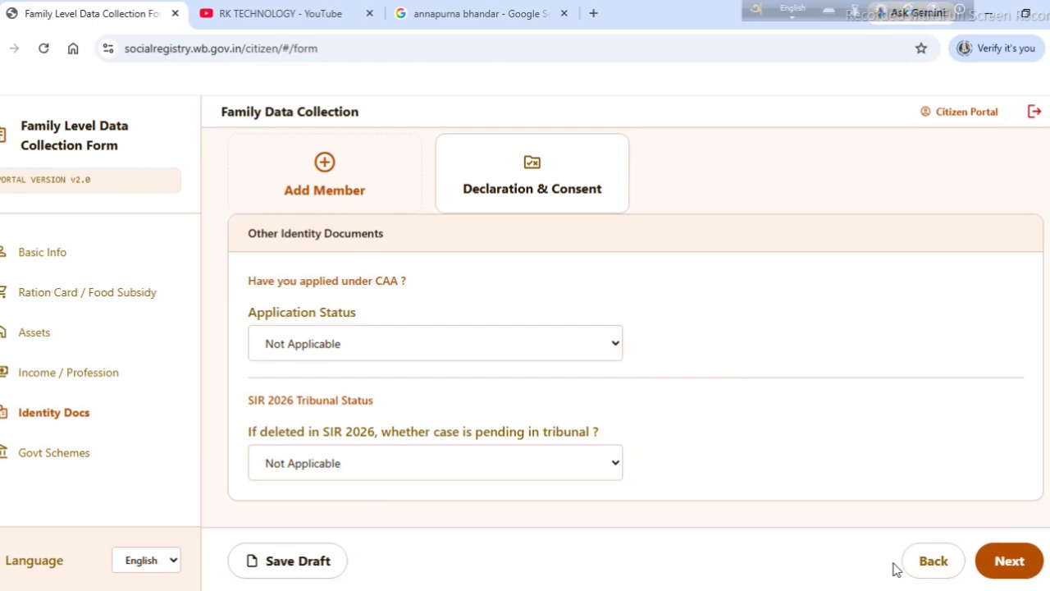
left_click(1010, 561)
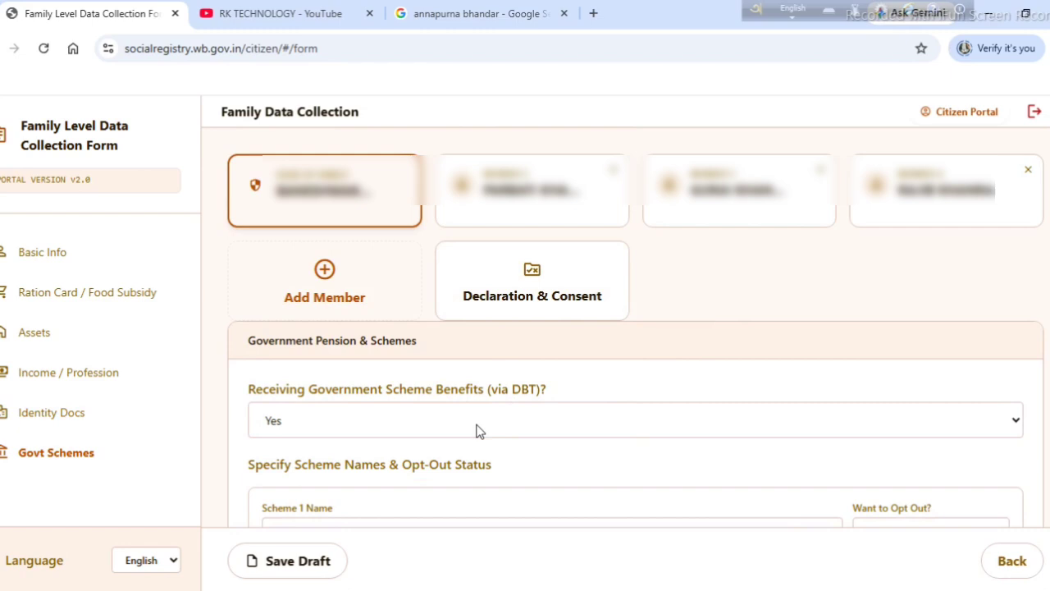
For the second family member, choose "Yes, I am applying" for Annapurna Yojana and keep receiving government scheme benefits as No.
left_click(501, 197)
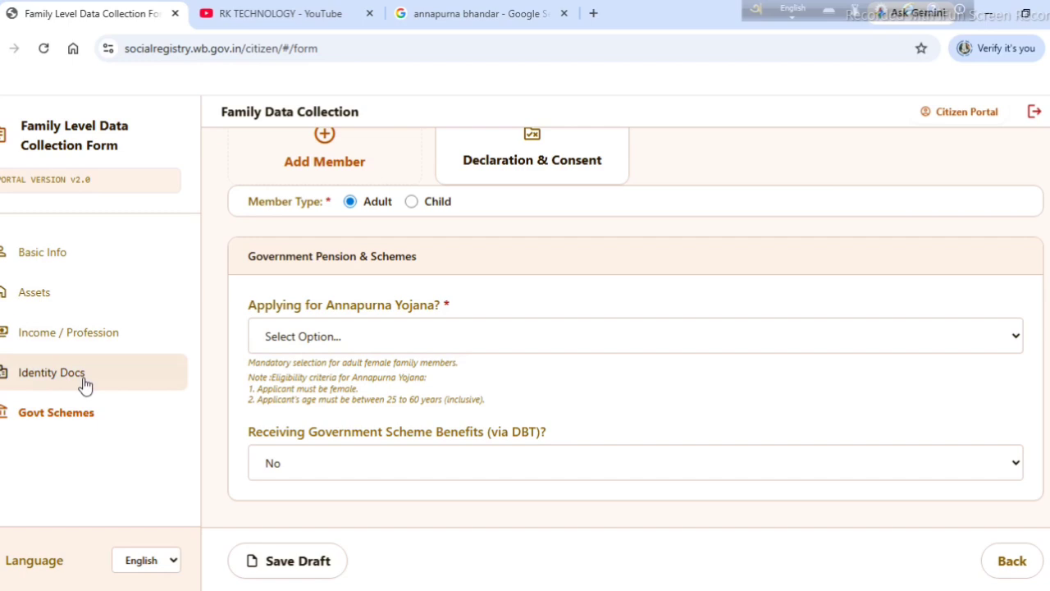
left_click(348, 348)
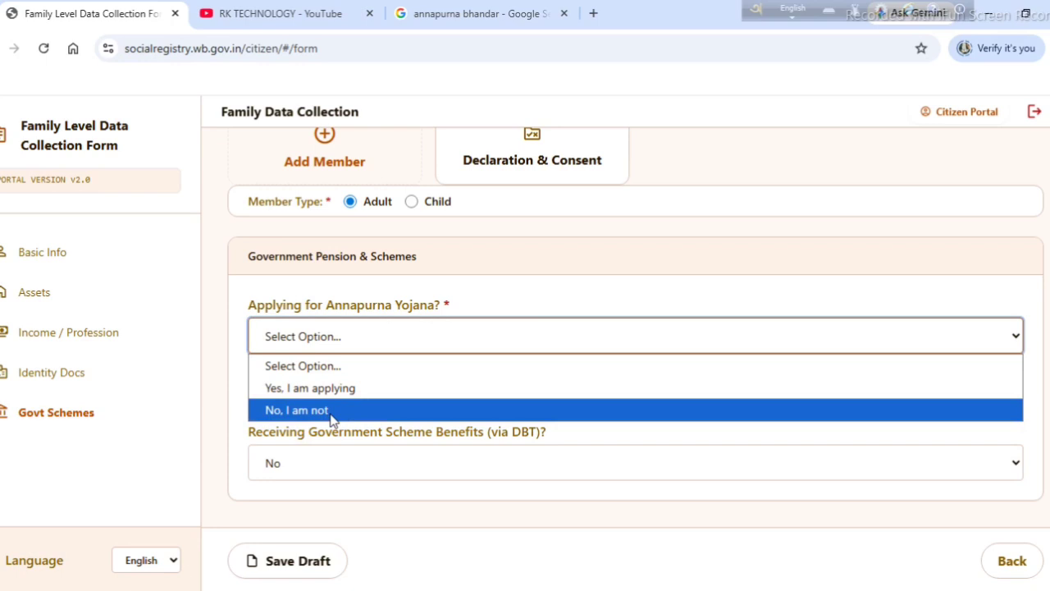
left_click(332, 390)
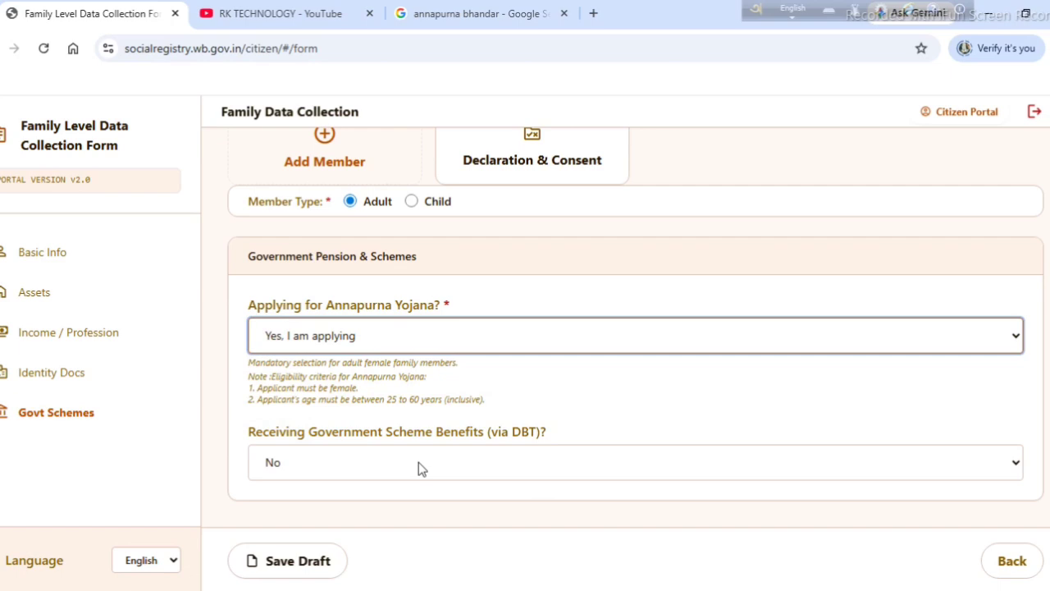
left_click(419, 462)
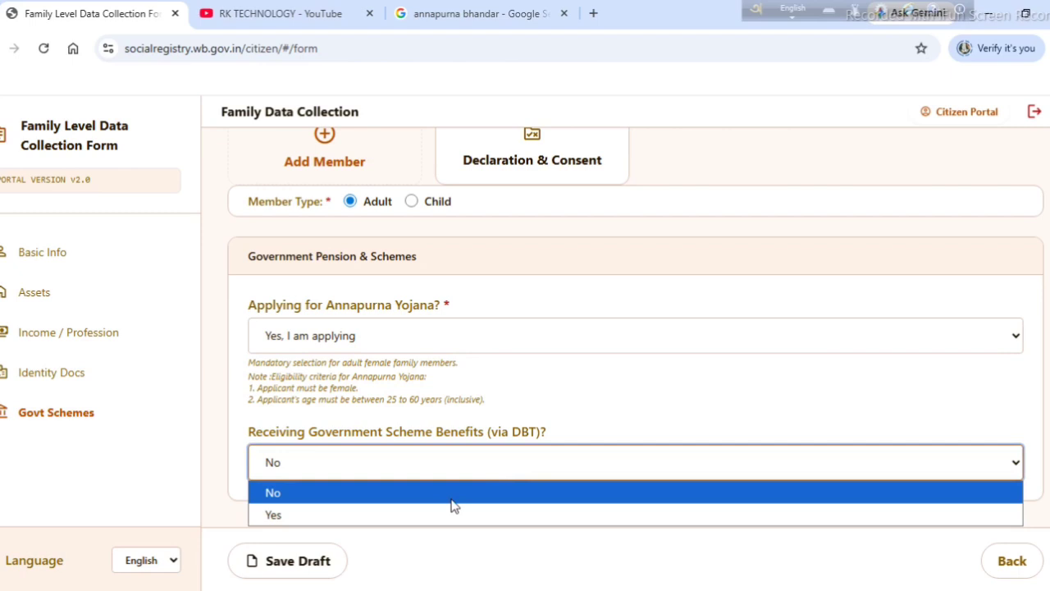
left_click(451, 499)
Accept the statement under Declaration & Consent and submit the application.
scroll(729, 448, "up", 2)
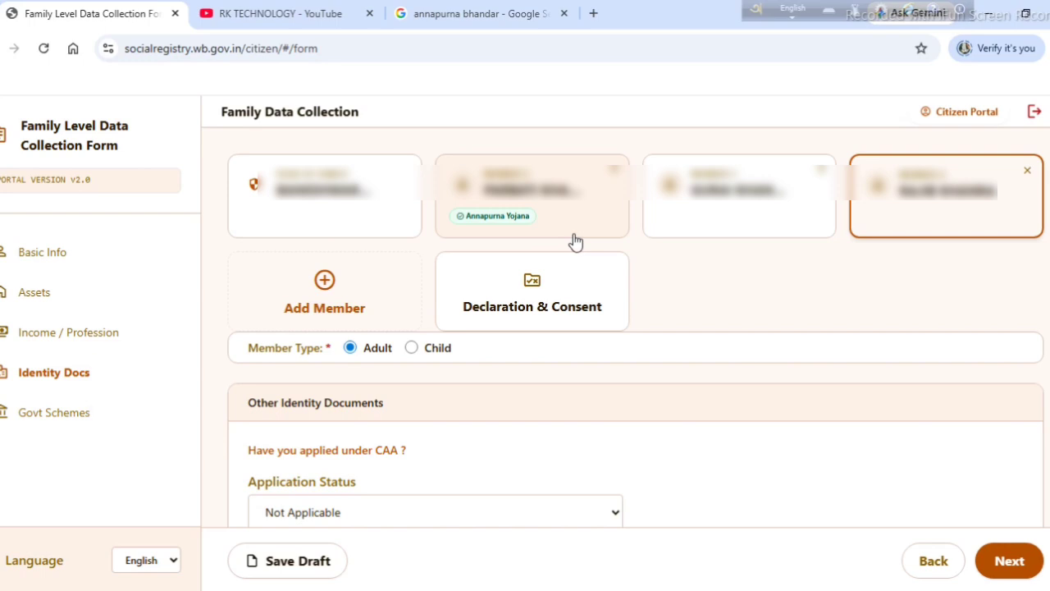
left_click(529, 302)
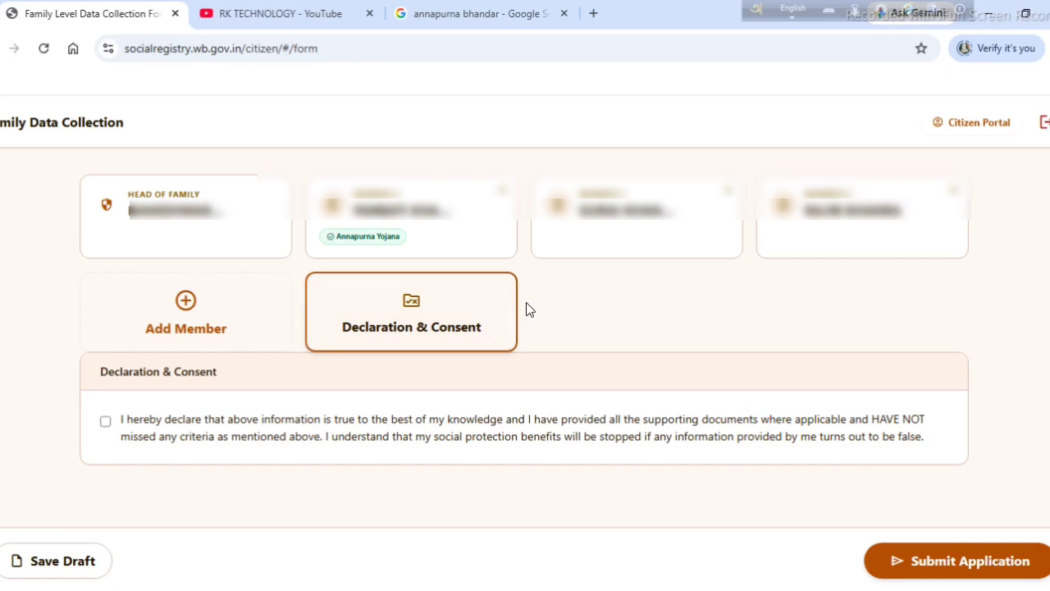
left_click(105, 421)
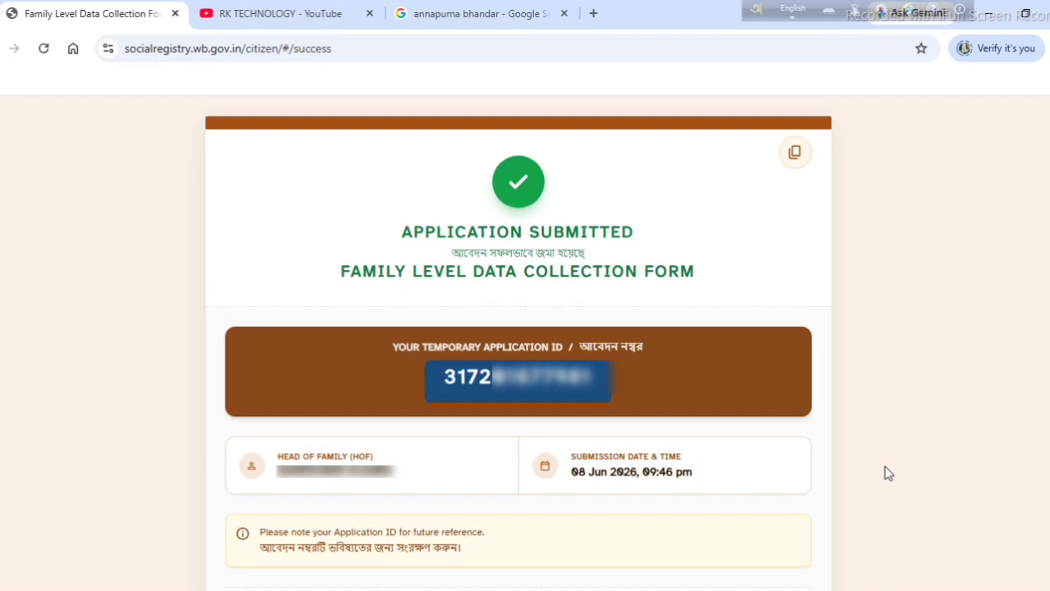
Switch to the RK TECHNOLOGY channel page on YouTube.
left_click(248, 14)
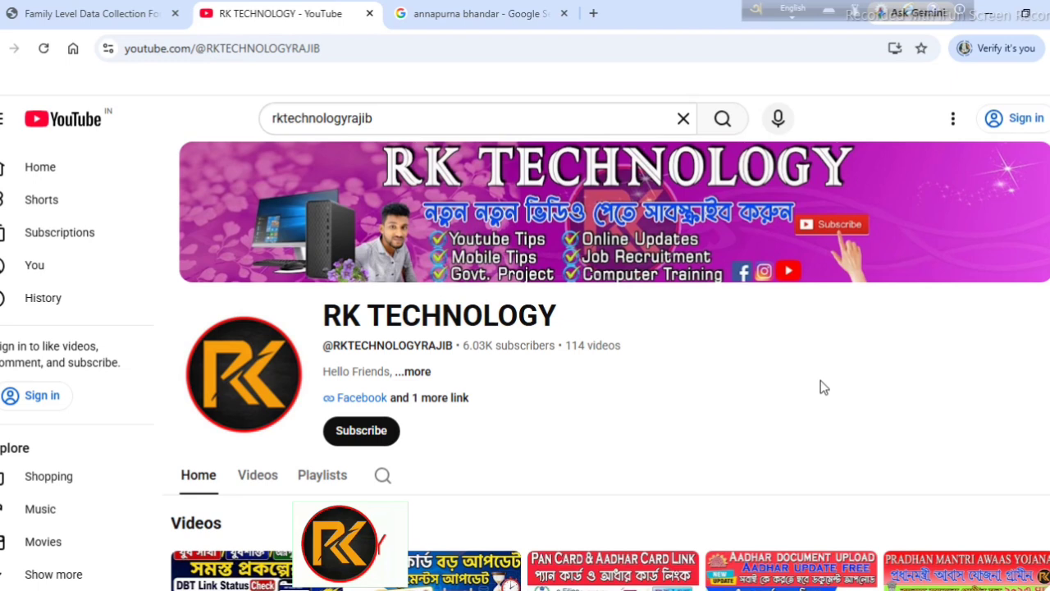